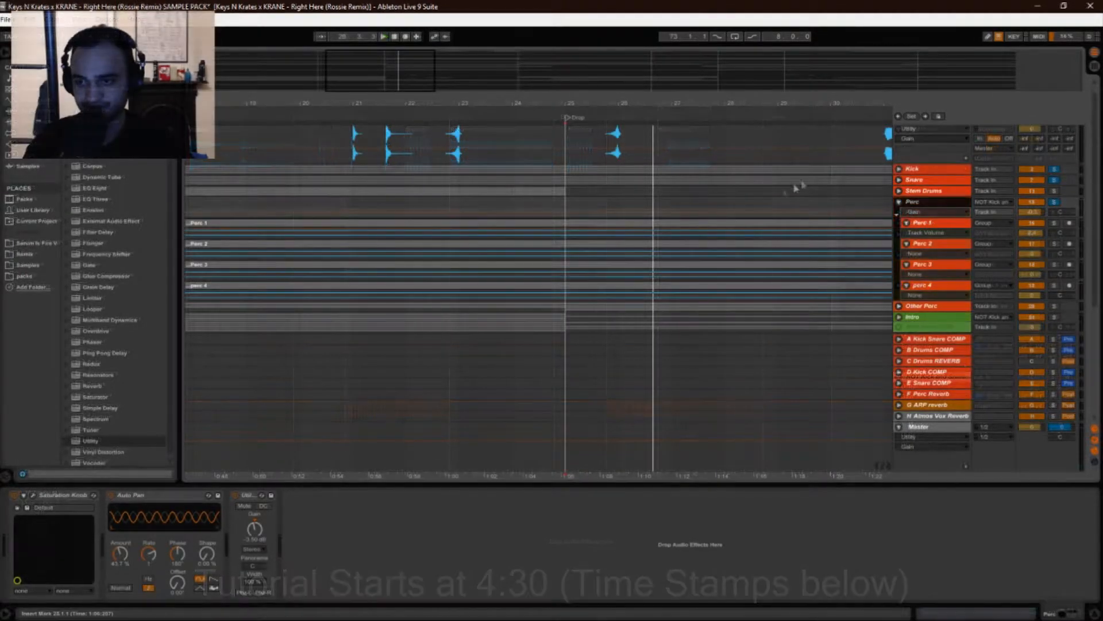
Bypass the Saturation Knob, Auto Pan and Utility devices on the Perc group.
left_click(566, 213)
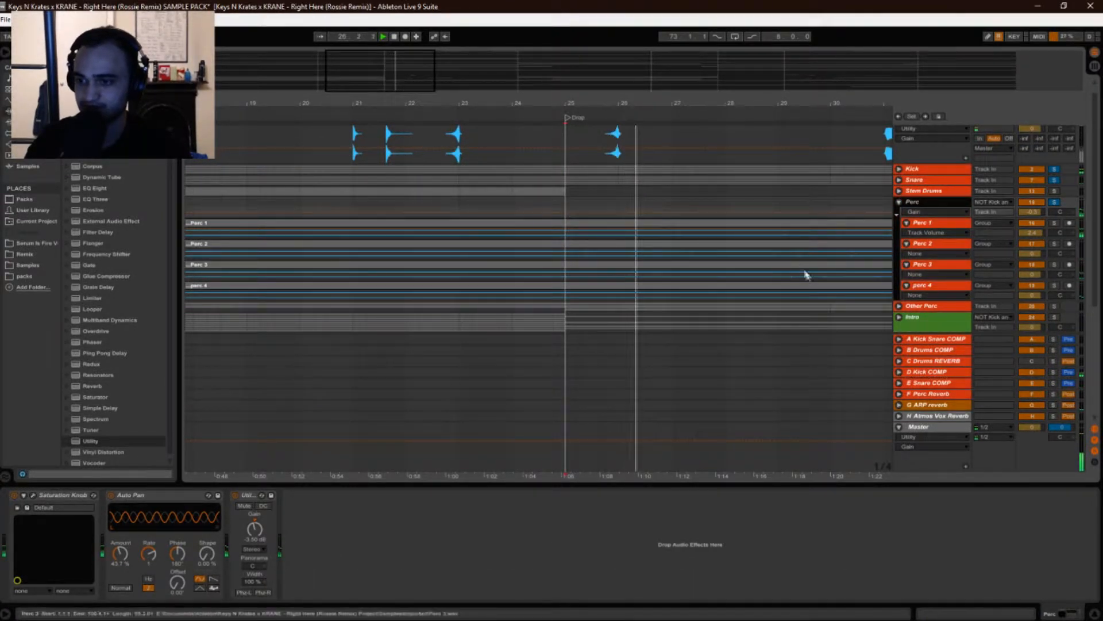
left_click(1094, 439)
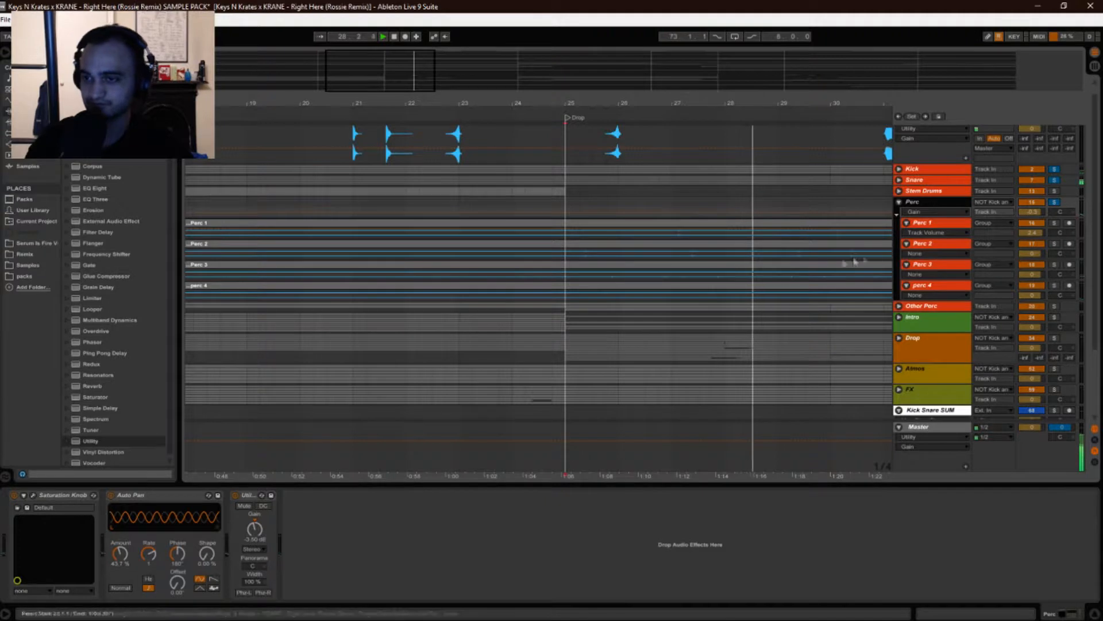
left_click(14, 495)
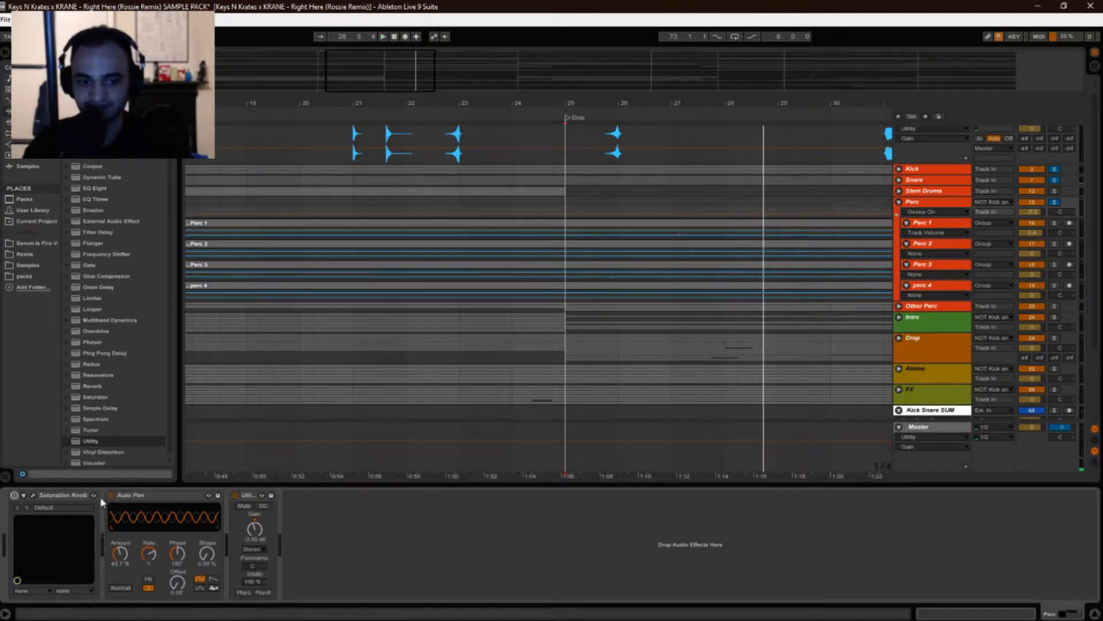
left_click(110, 496)
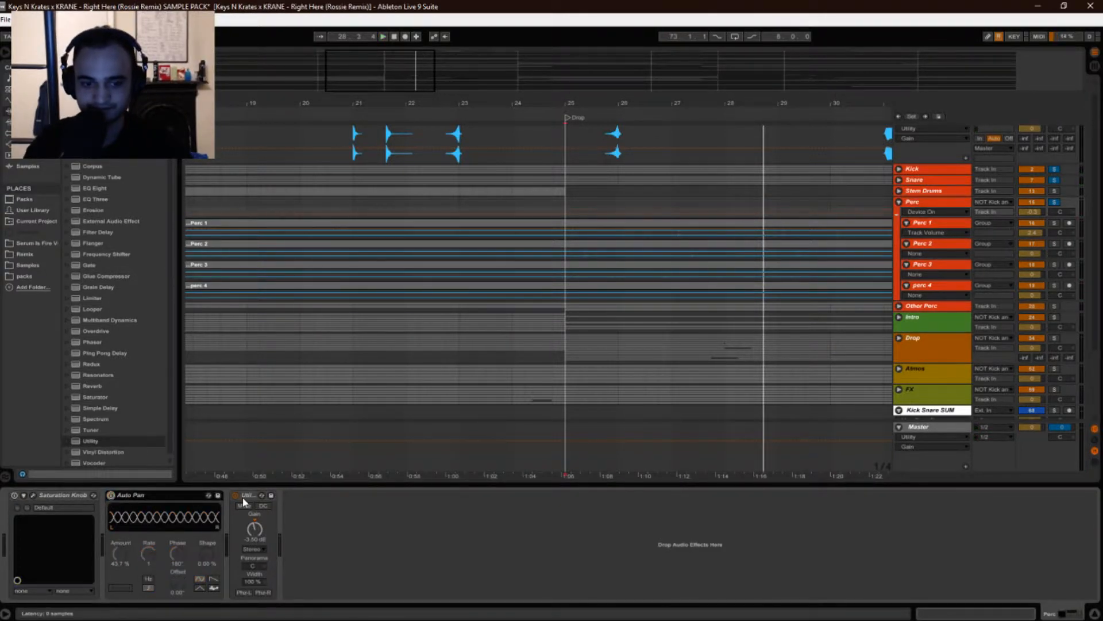
left_click(235, 495)
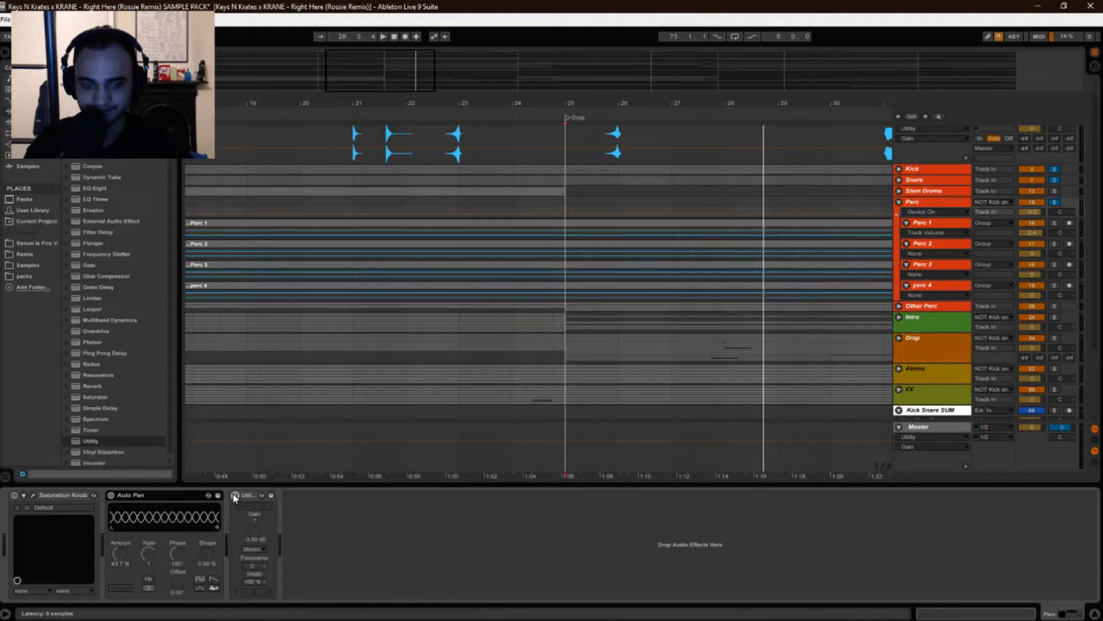
Select Perc 1, Perc 2, Perc 3 and perc 4 in turn to inspect each sub-track's device chain.
left_click(931, 226)
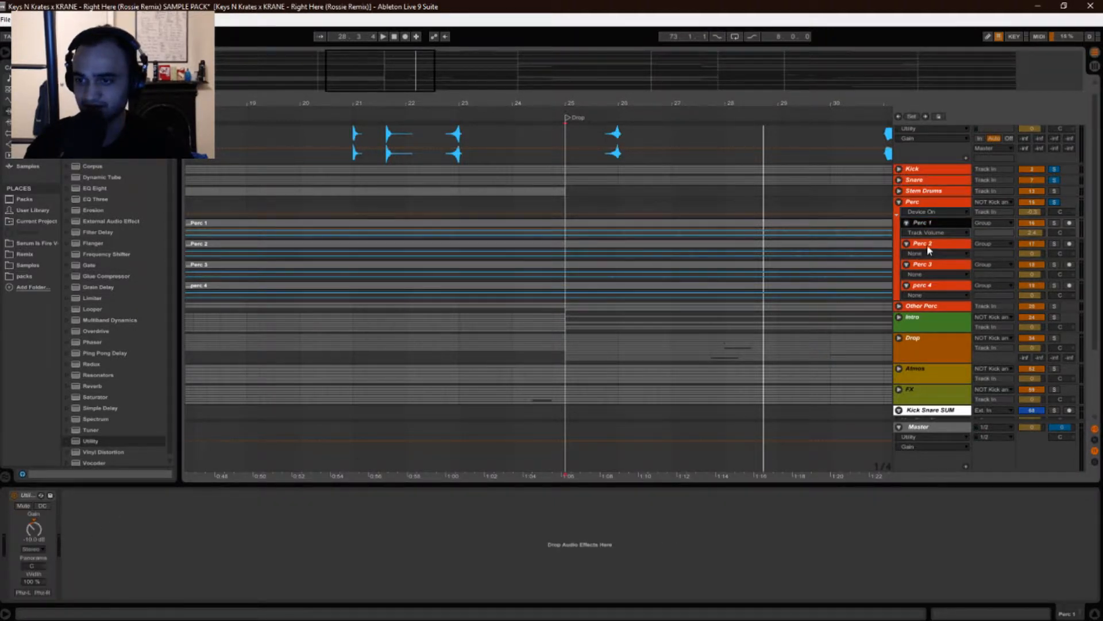
left_click(928, 246)
left_click(933, 264)
left_click(931, 289)
left_click(922, 265)
left_click(926, 253)
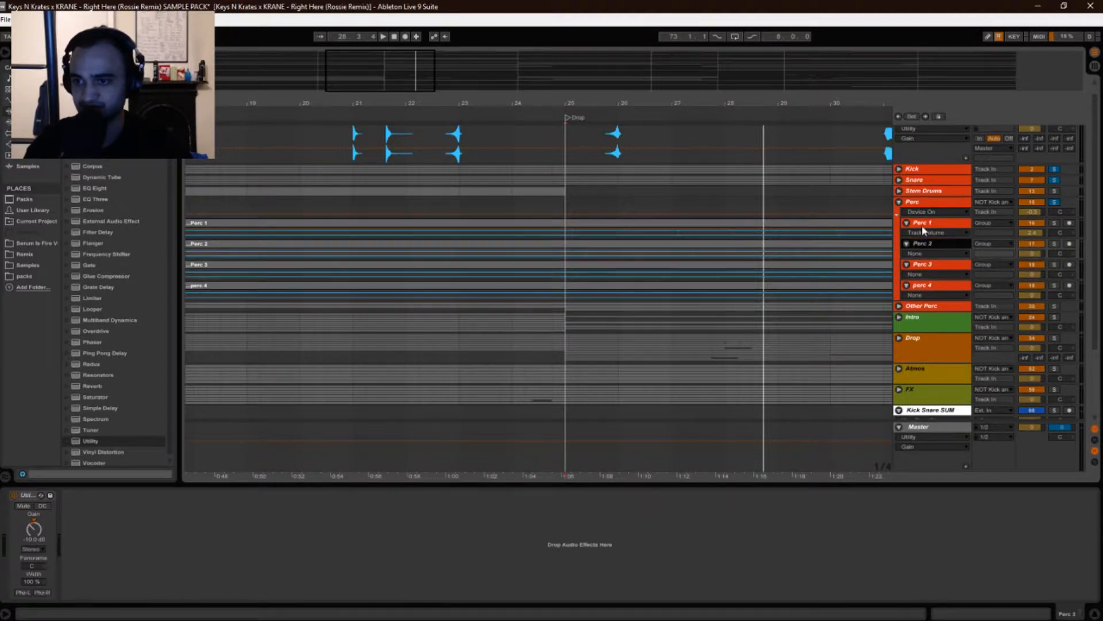
left_click(925, 226)
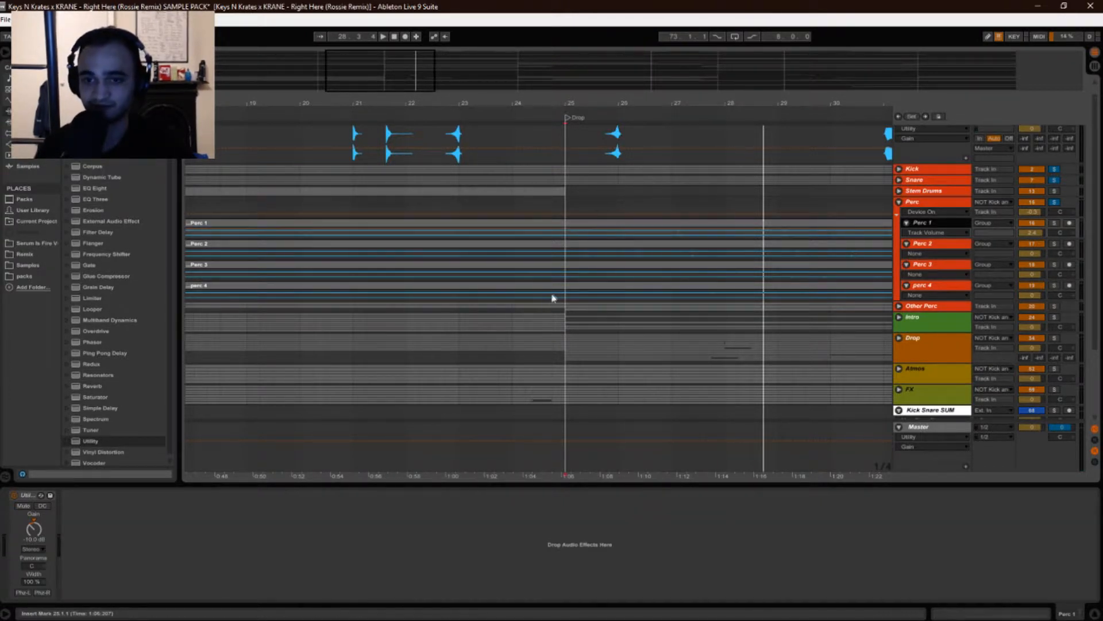
left_click(938, 247)
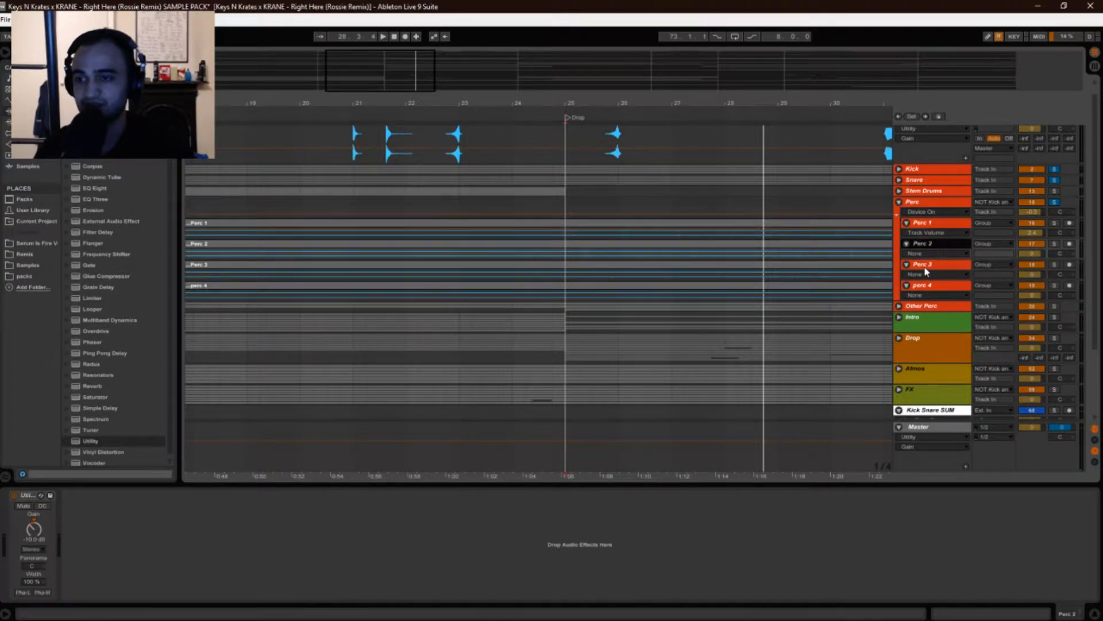
left_click(927, 269)
left_click(922, 286)
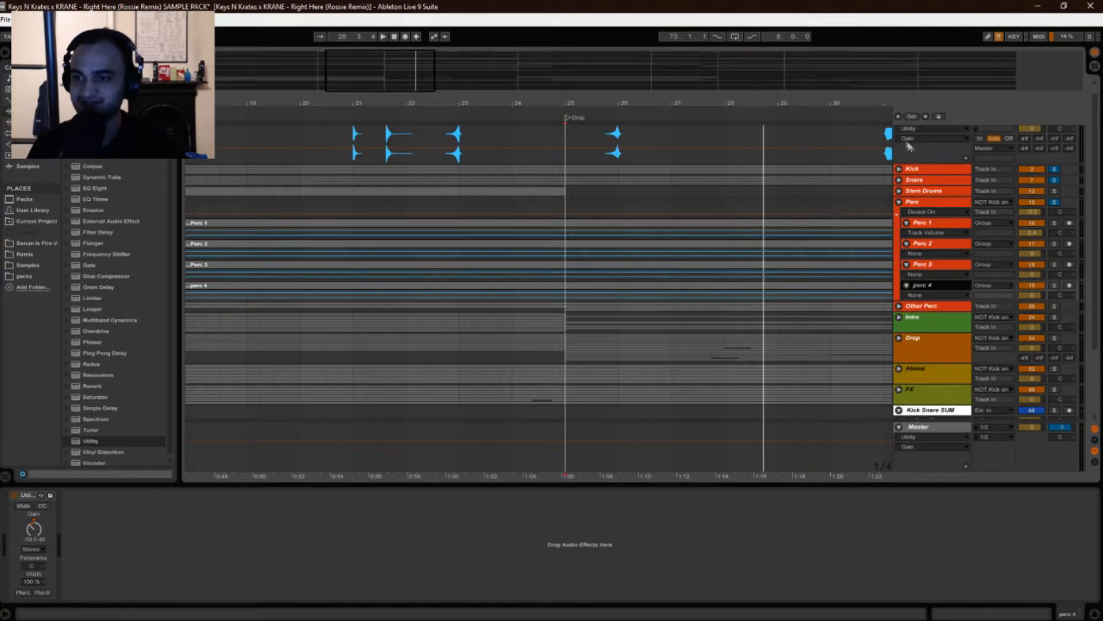
left_click(939, 221)
left_click(931, 254)
left_click(932, 274)
left_click(932, 286)
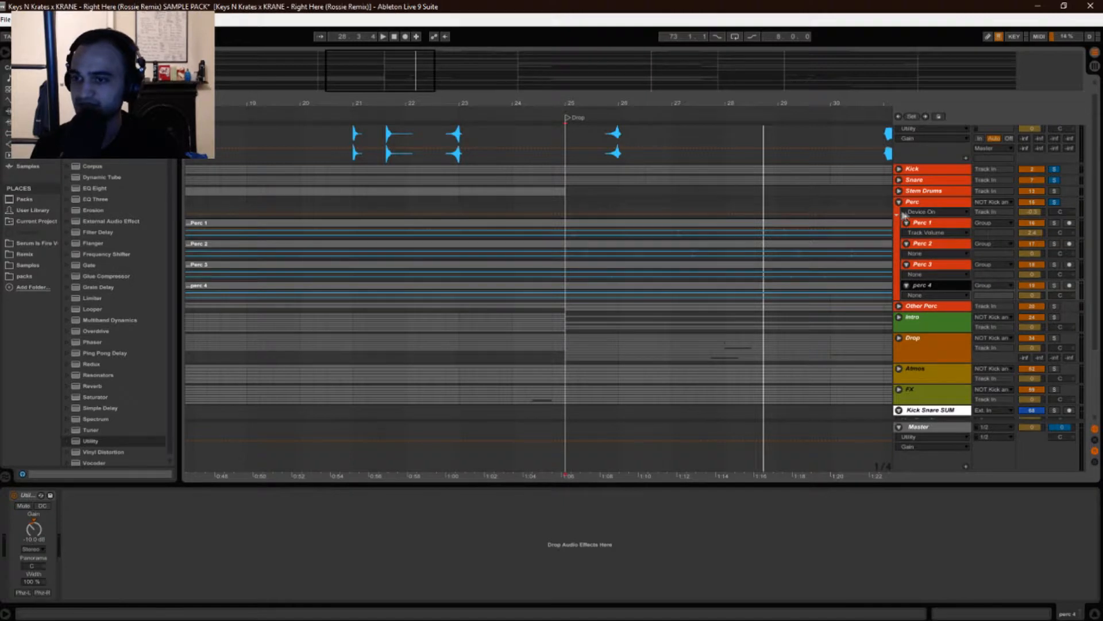
Start playback, select the Perc group and open the Saturation Knob plugin window.
key("space")
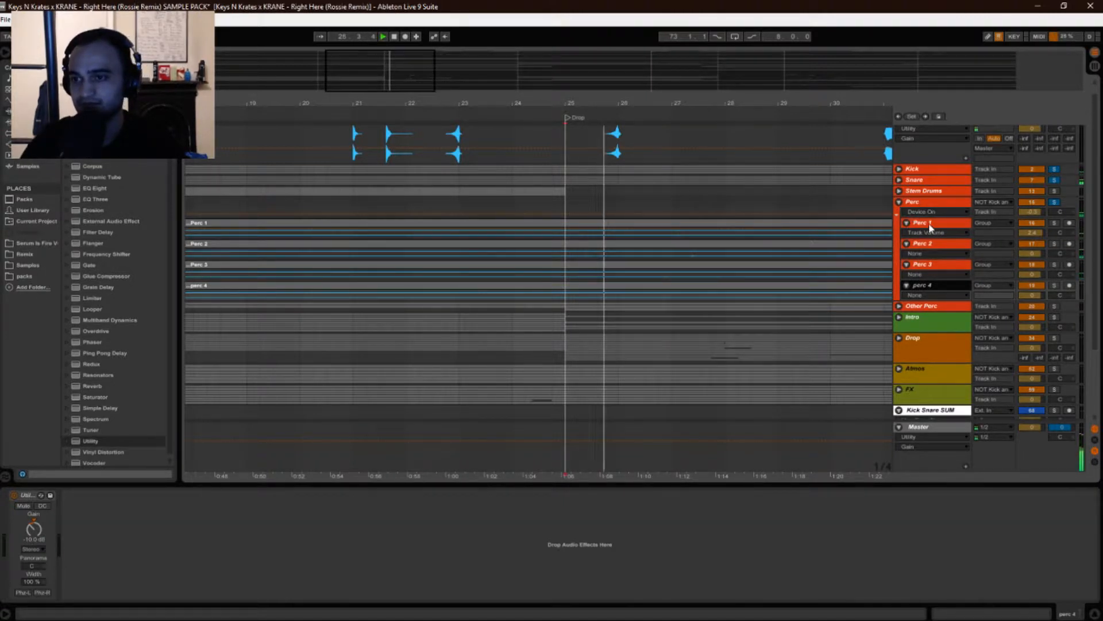
left_click(922, 204)
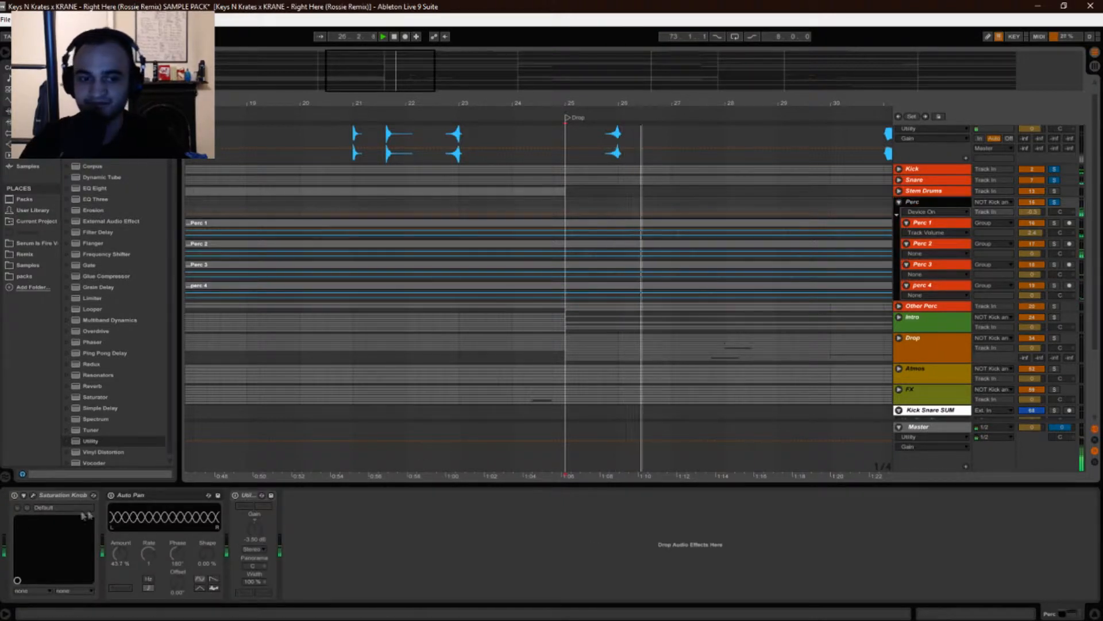
left_click(33, 495)
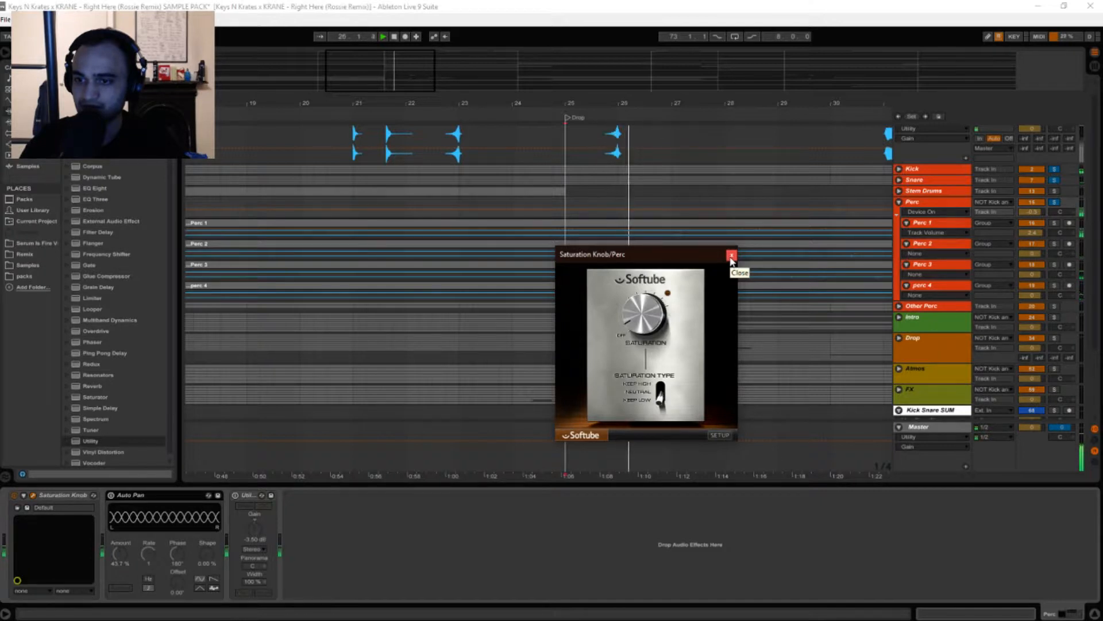
Toggle the Saturation Knob off and back on, and move its plugin window over the arrangement.
left_click(14, 496)
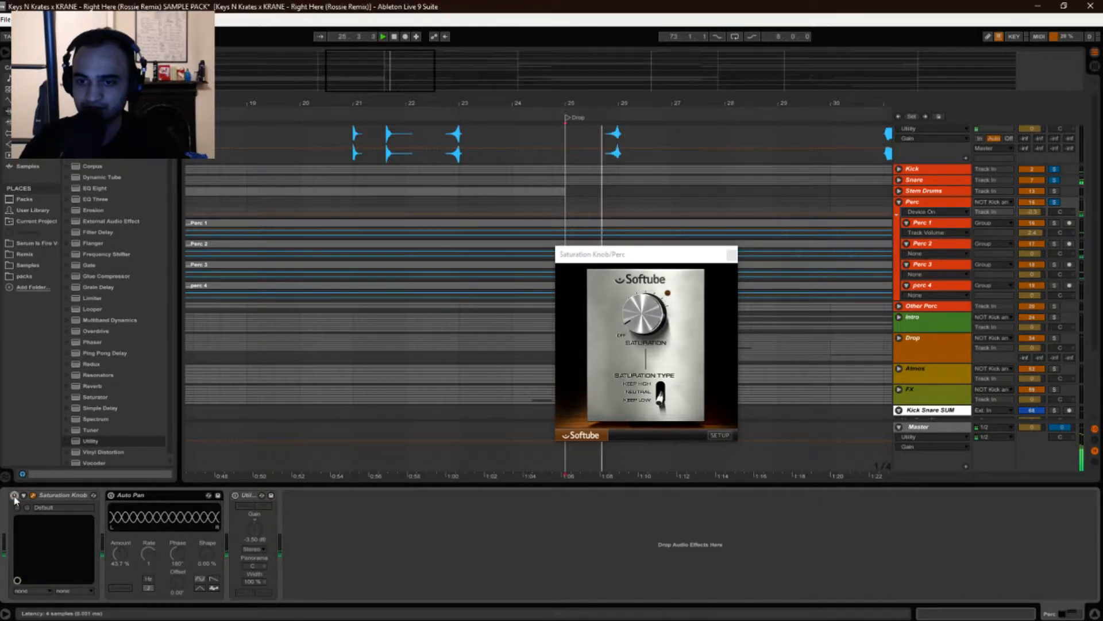
left_click(14, 496)
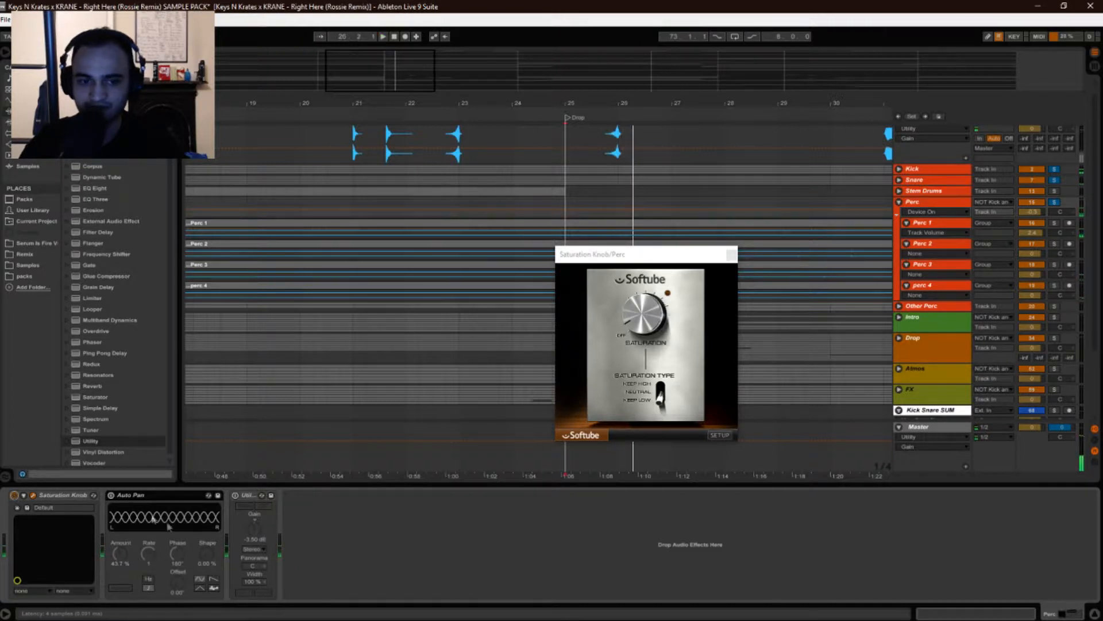
left_click_drag(632, 255, 487, 219)
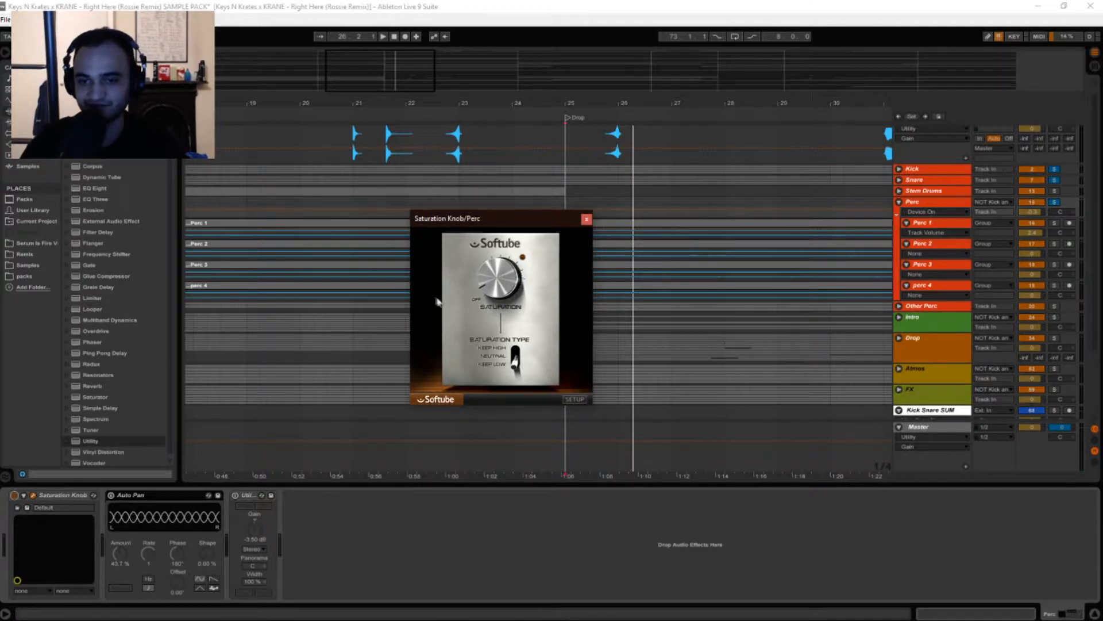
left_click_drag(481, 216, 445, 215)
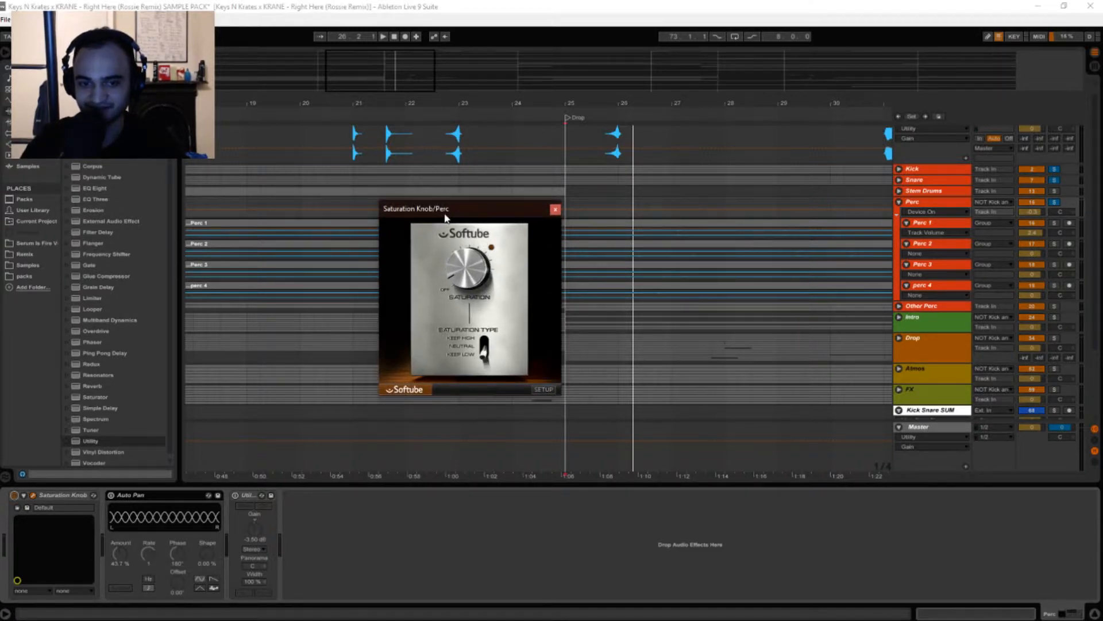
Compare the Perc group with the Saturation Knob bypassed and active while playing the Drop section.
key("space")
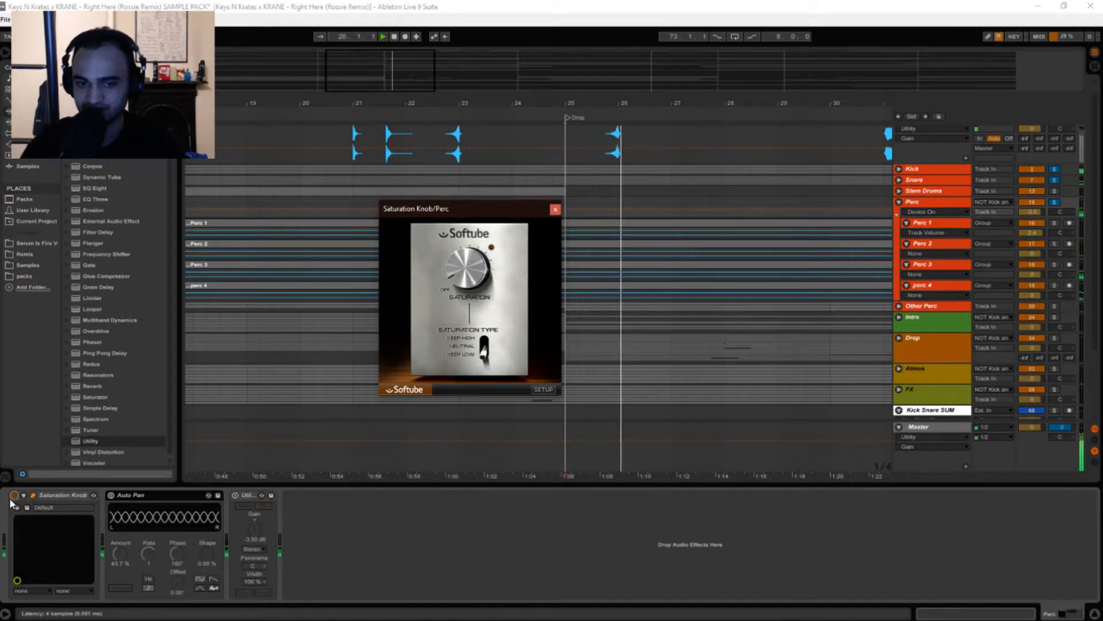
left_click(14, 495)
key("space")
key("space")
left_click(14, 497)
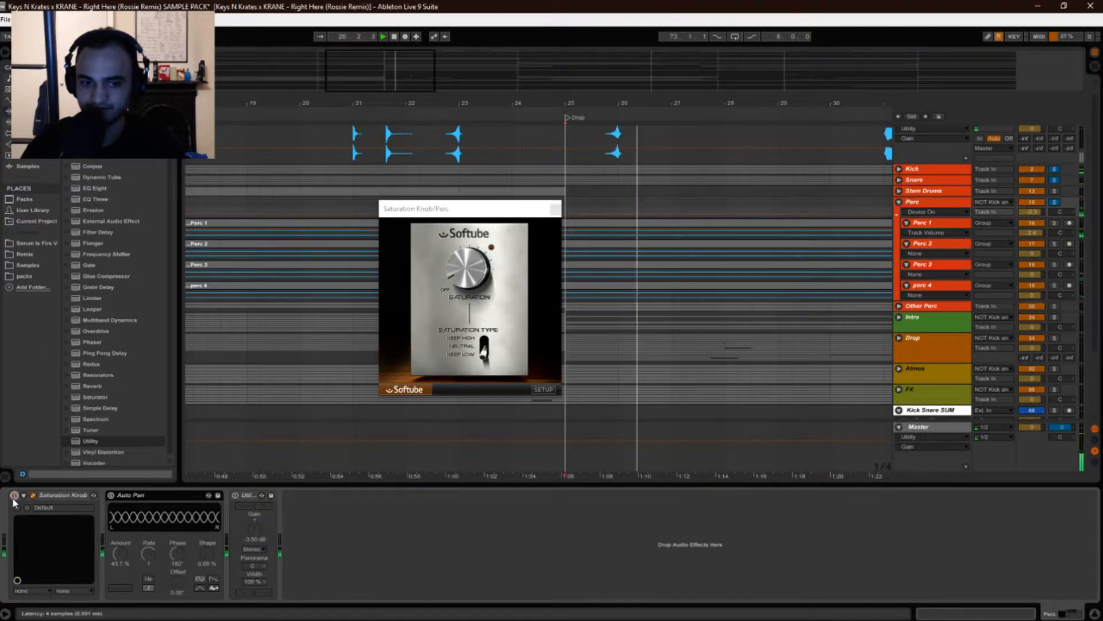
left_click(15, 496)
key("space")
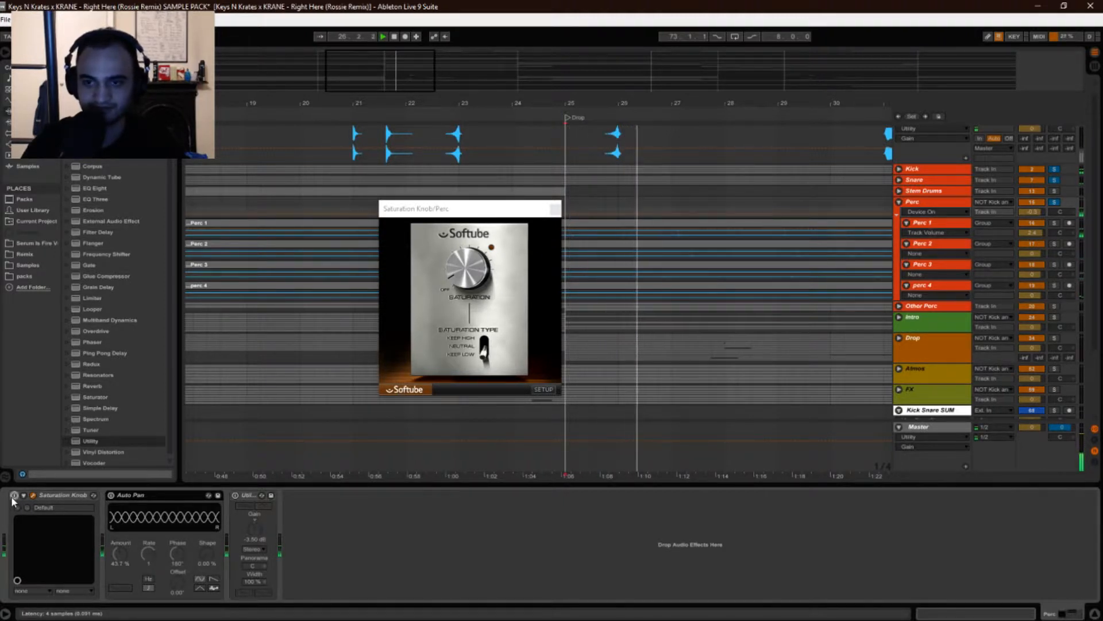
key("space")
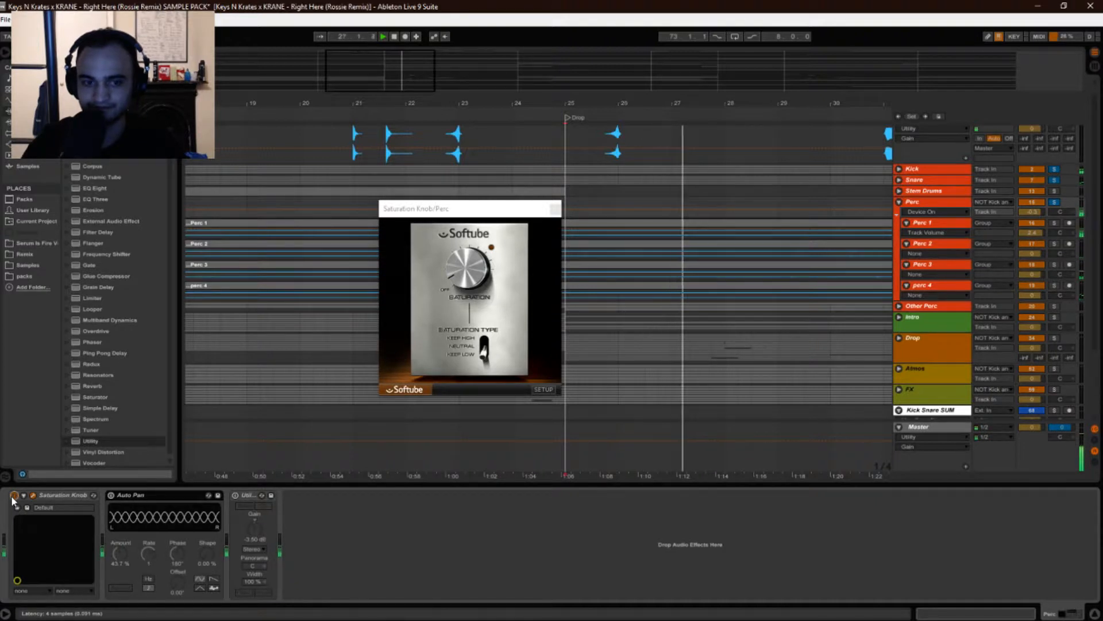
Close the plugin window and re-enable the Auto Pan and Utility devices on the Perc group.
left_click(571, 352)
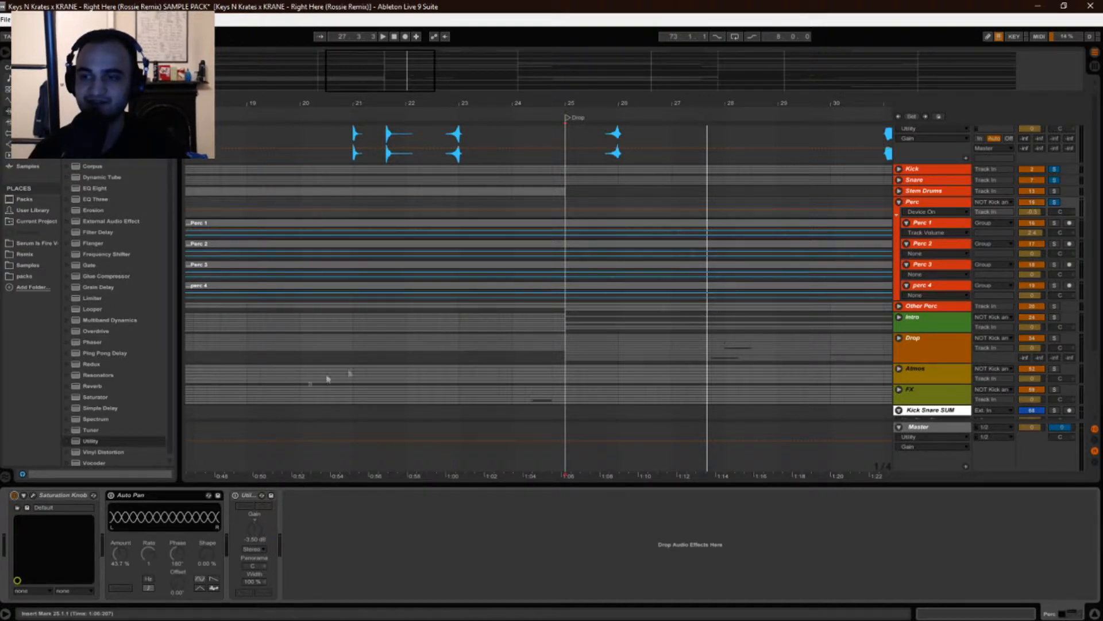
left_click(110, 495)
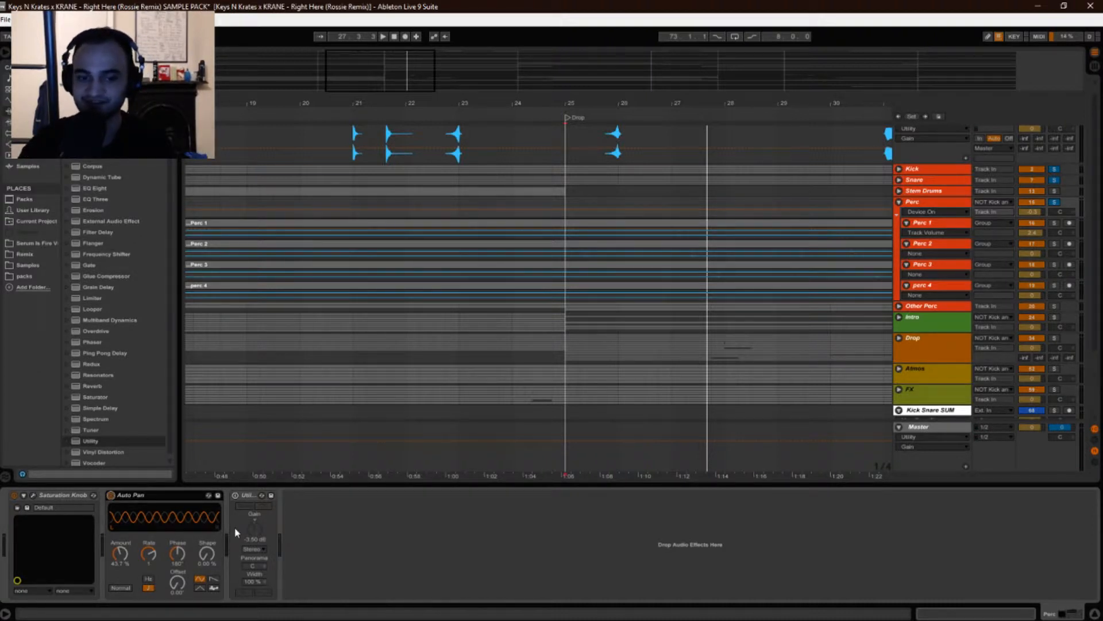
key("space")
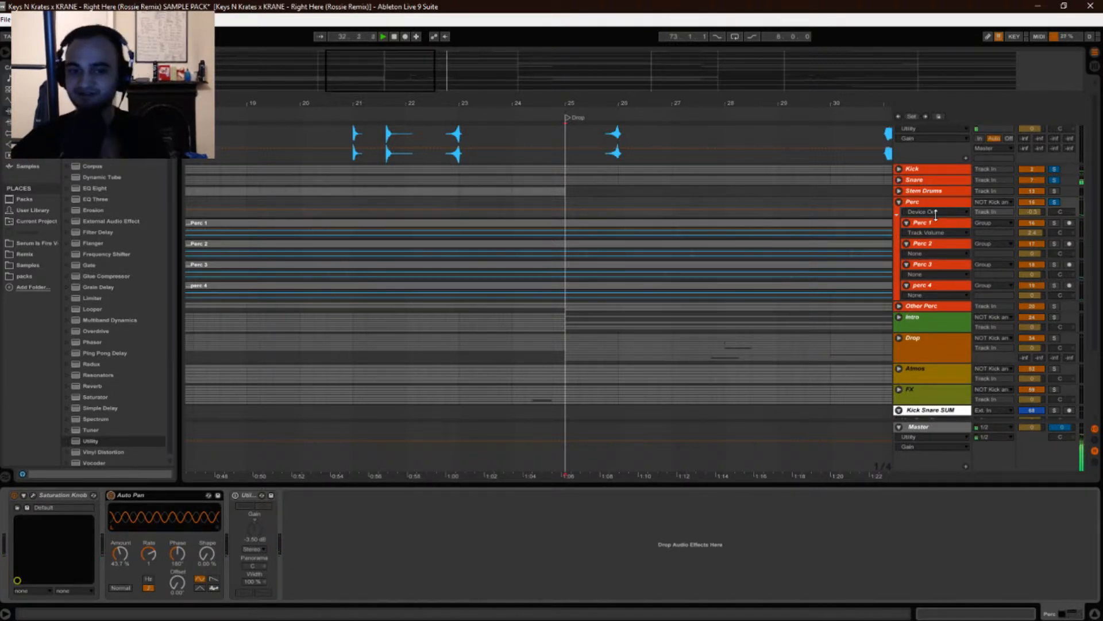
left_click(235, 496)
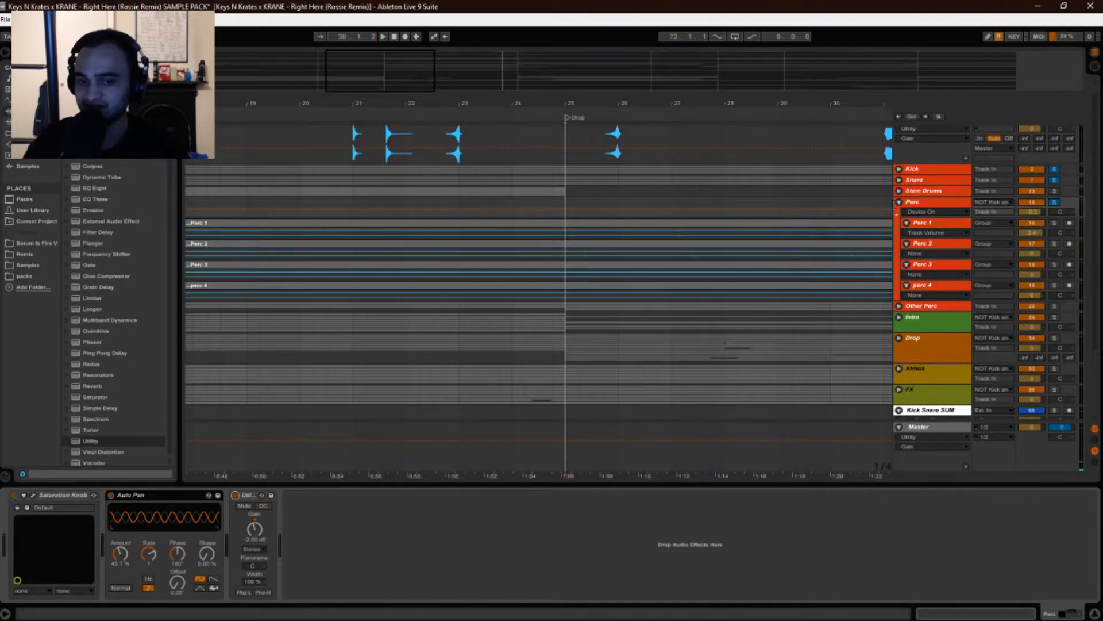
Collapse the Perc group and expand the Other Perc group.
left_click(900, 202)
left_click(901, 203)
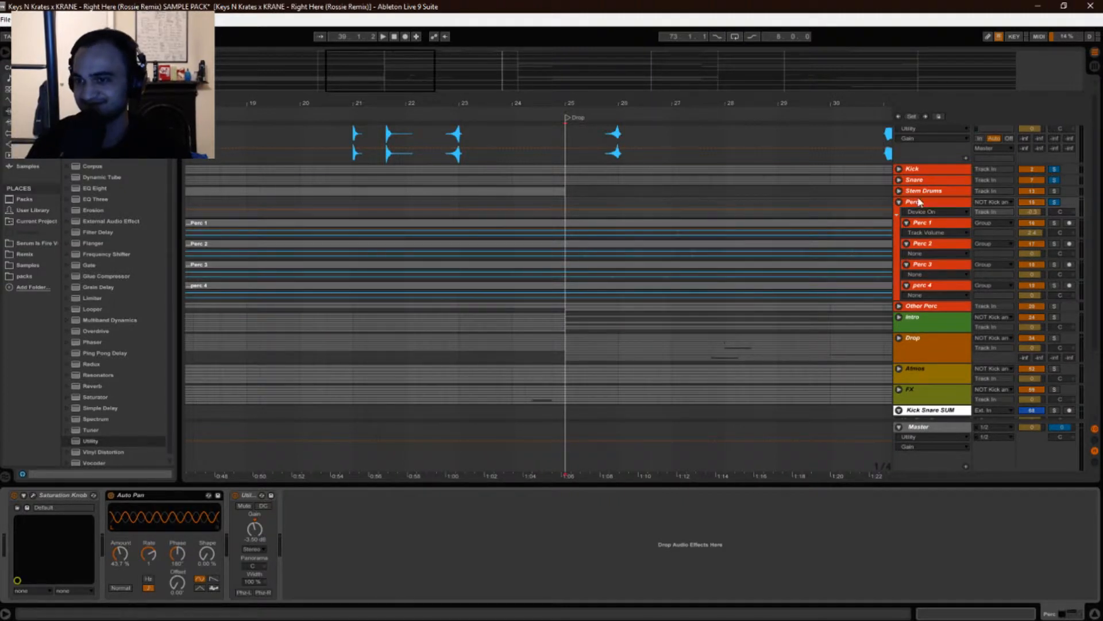
left_click(900, 204)
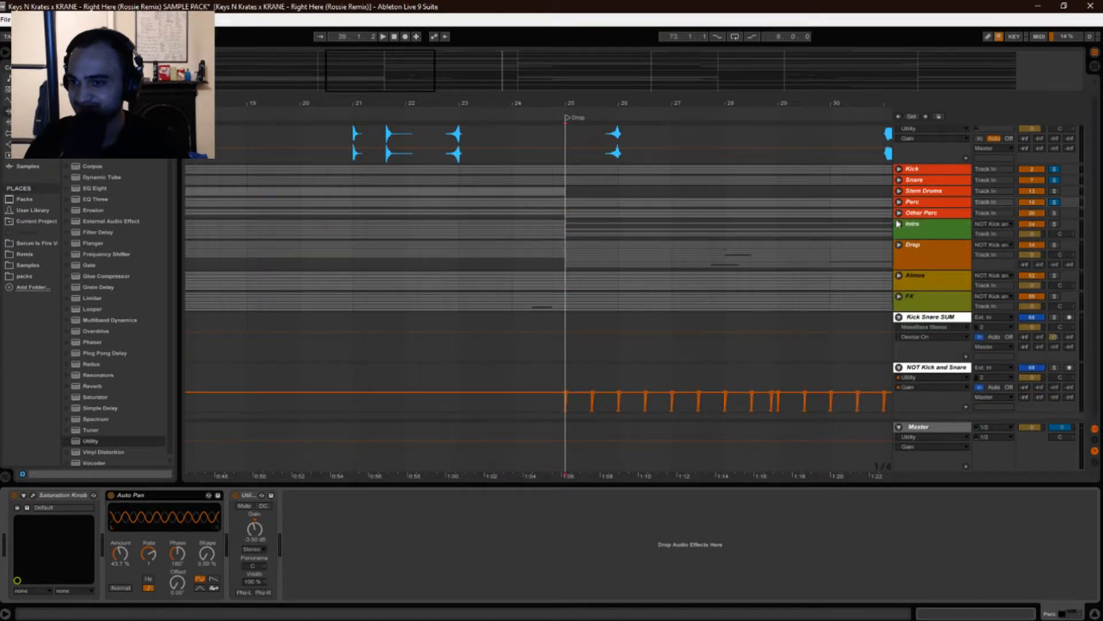
left_click(900, 213)
left_click(914, 216)
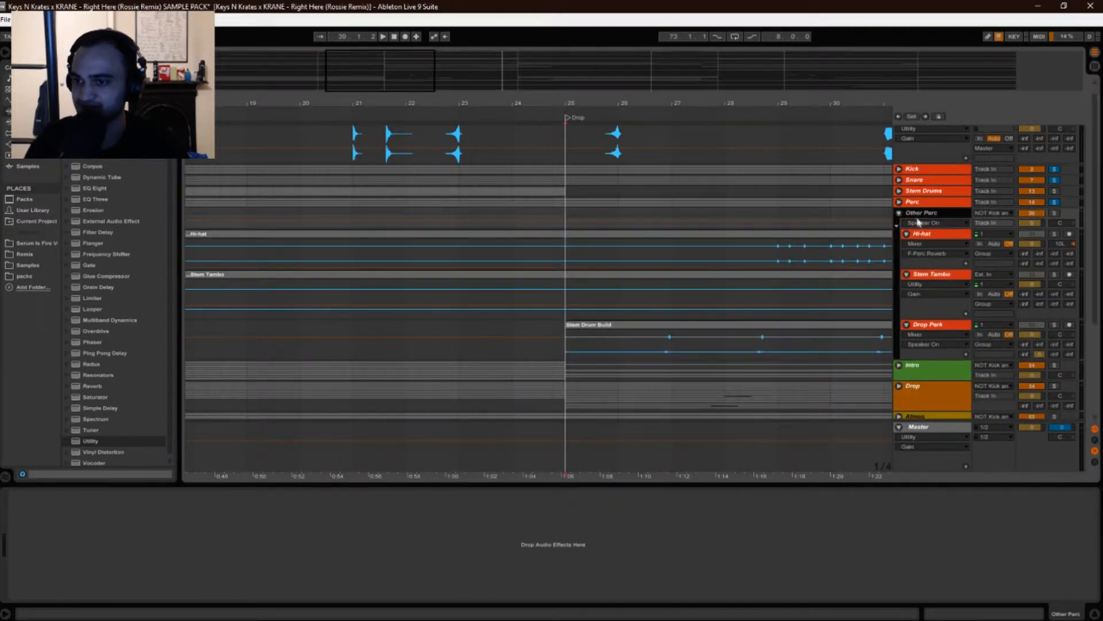
Select the Hi-hat, Stem Tambo and Drop Perk tracks to inspect their devices, then start playback.
left_click(922, 234)
left_click(926, 280)
left_click(932, 329)
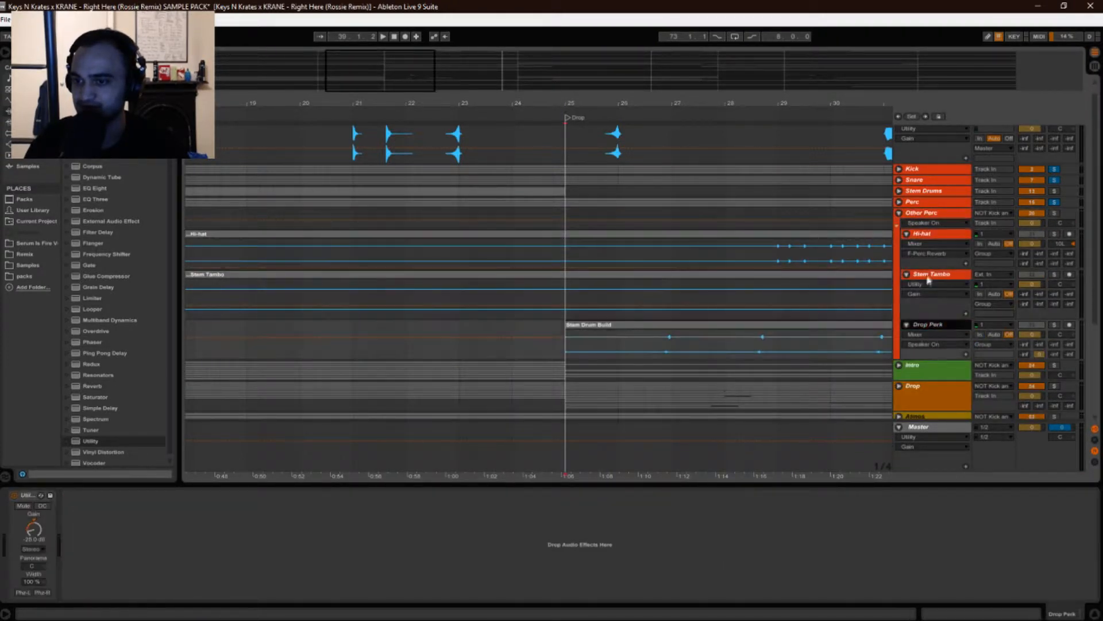
left_click(1000, 236)
key("space")
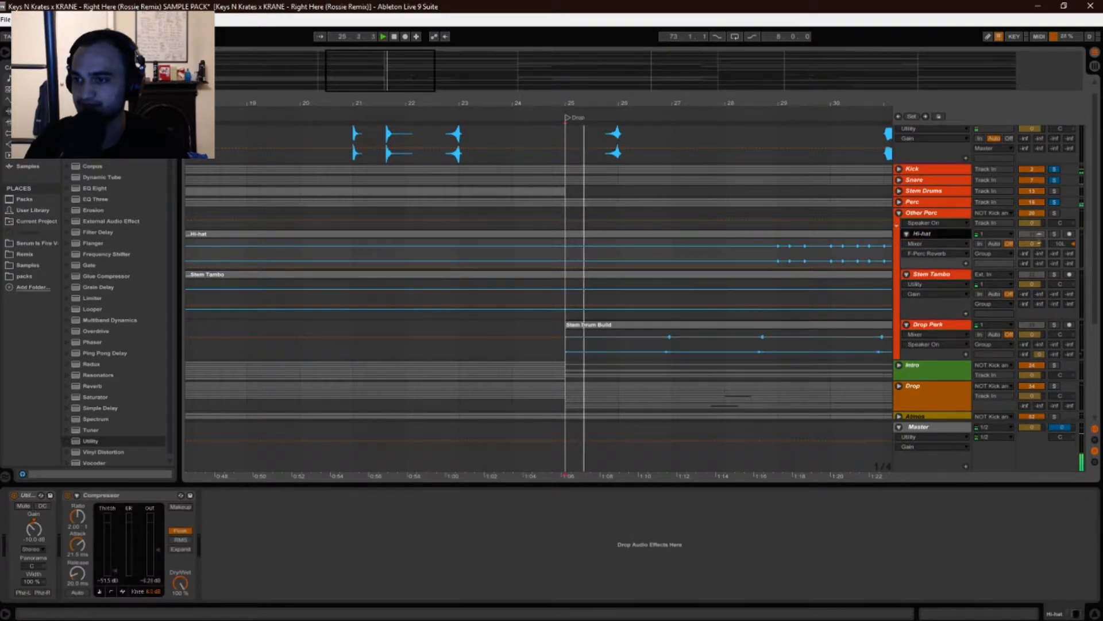
Solo the Other Perc group, scroll the arrangement to the Drop, and compare the Perc and Other Perc device chains.
left_click(1055, 213)
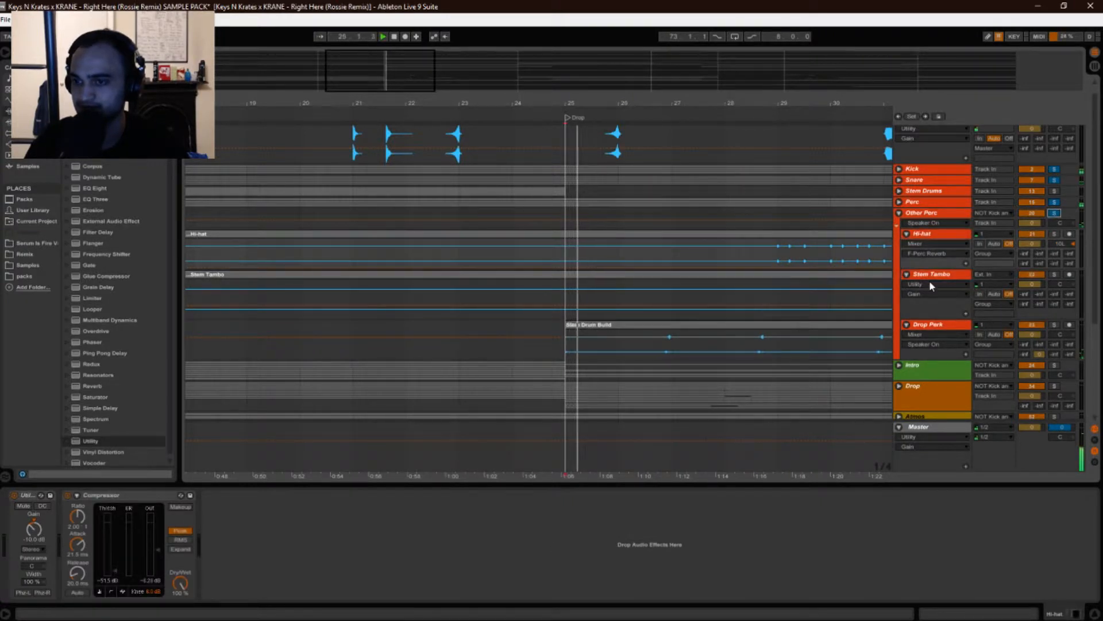
left_click_drag(722, 106, 489, 108)
left_click(923, 214)
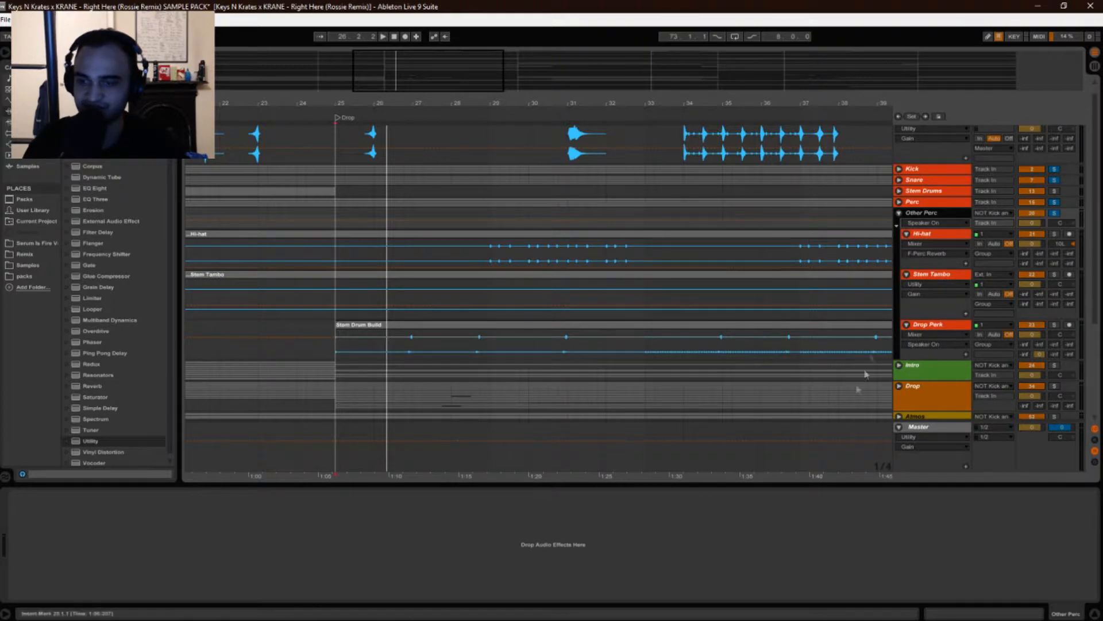
left_click(916, 203)
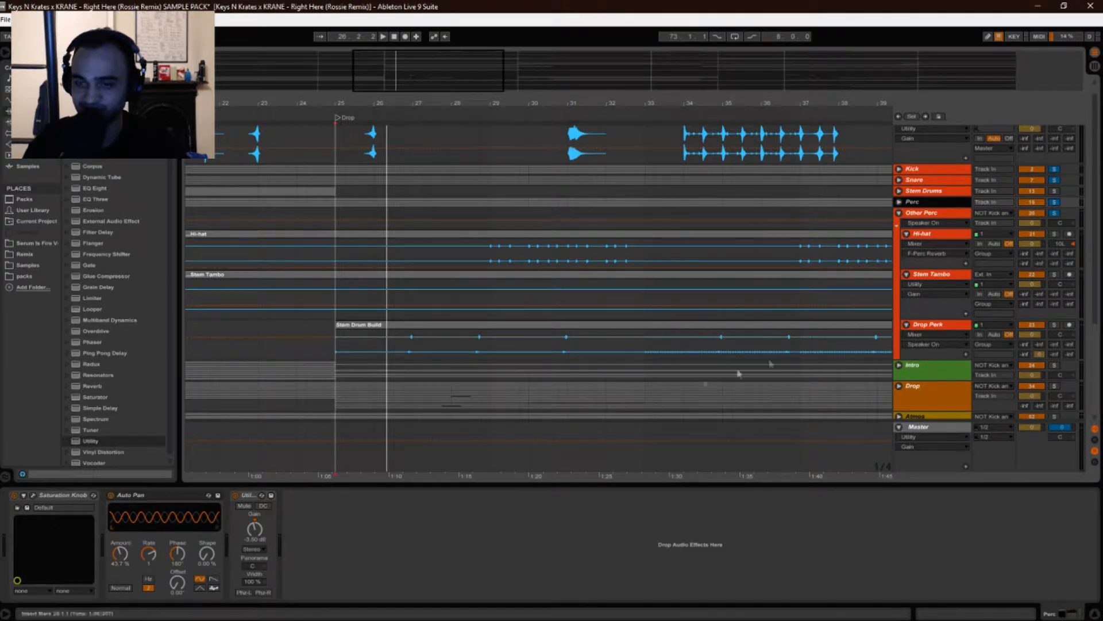
left_click(910, 222)
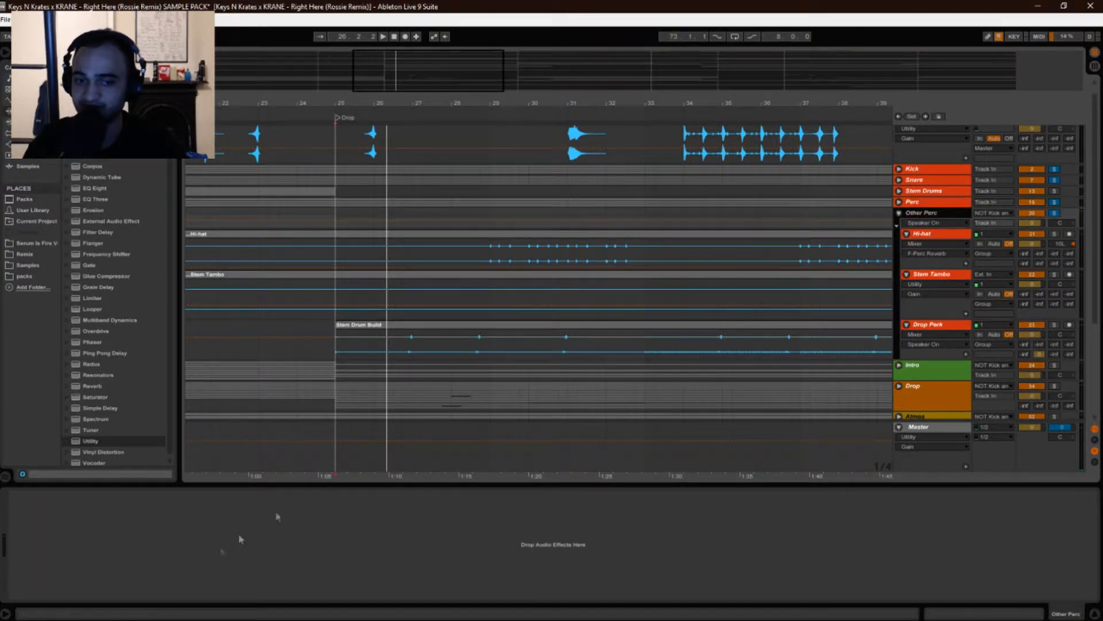
Step through the Hi-hat, Stem Tambo, Drop Perk tracks and the Other Perc group to review each device chain.
left_click(919, 235)
left_click(934, 277)
left_click(929, 324)
left_click(931, 279)
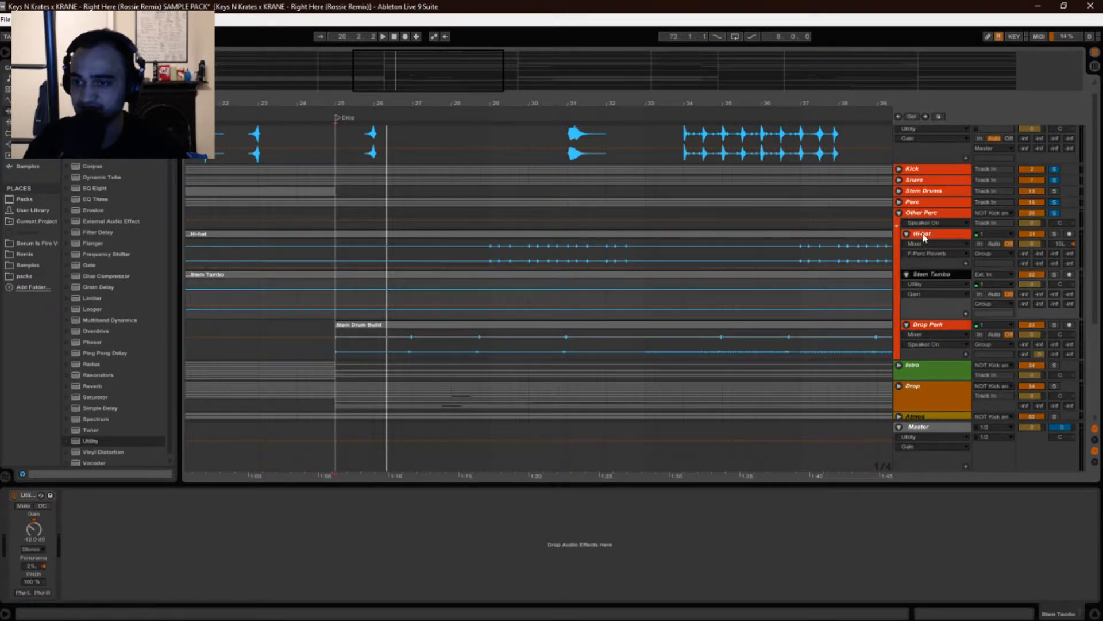
left_click(925, 237)
left_click(930, 215)
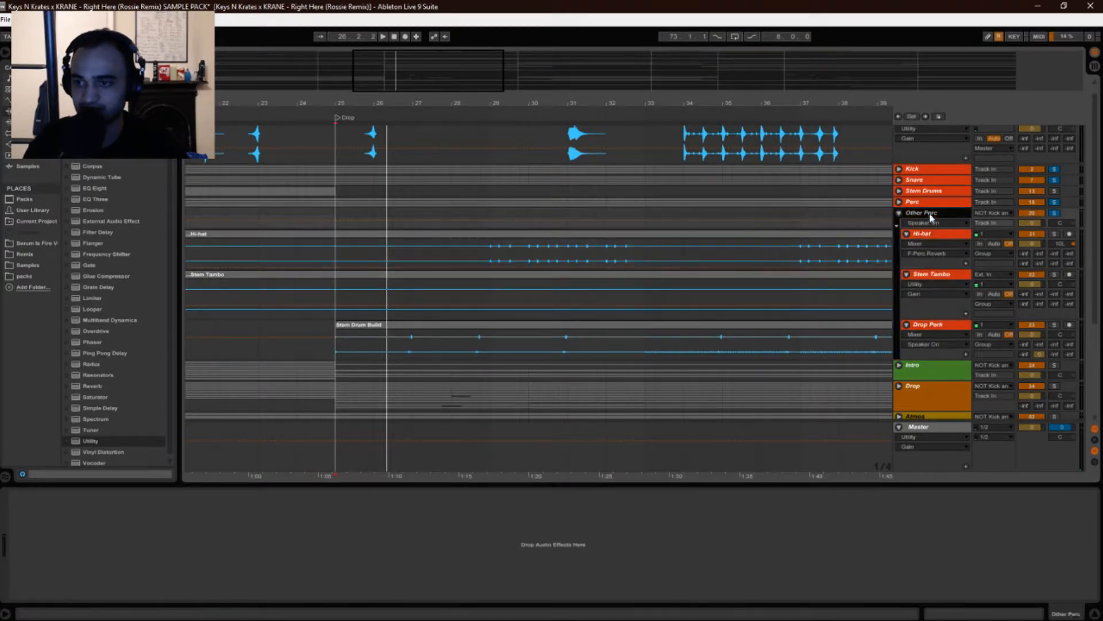
Select the Hi-hat track, zoom the arrangement into the Drop and start playback from the hi-hat clip.
left_click(931, 234)
left_click_drag(562, 107, 499, 95)
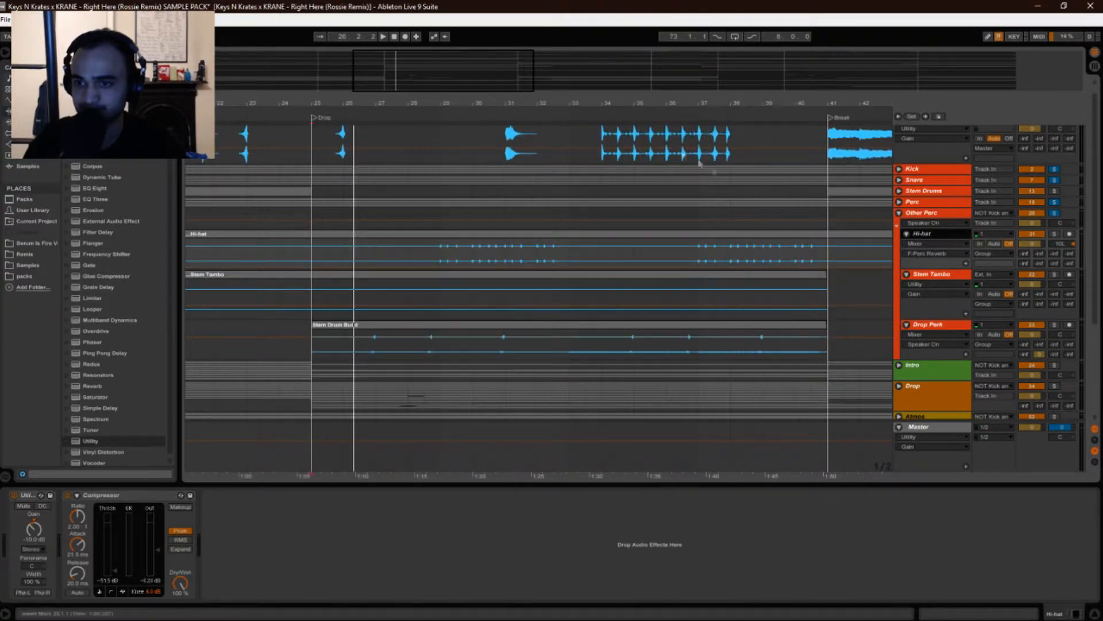
left_click(442, 262)
key("plus")
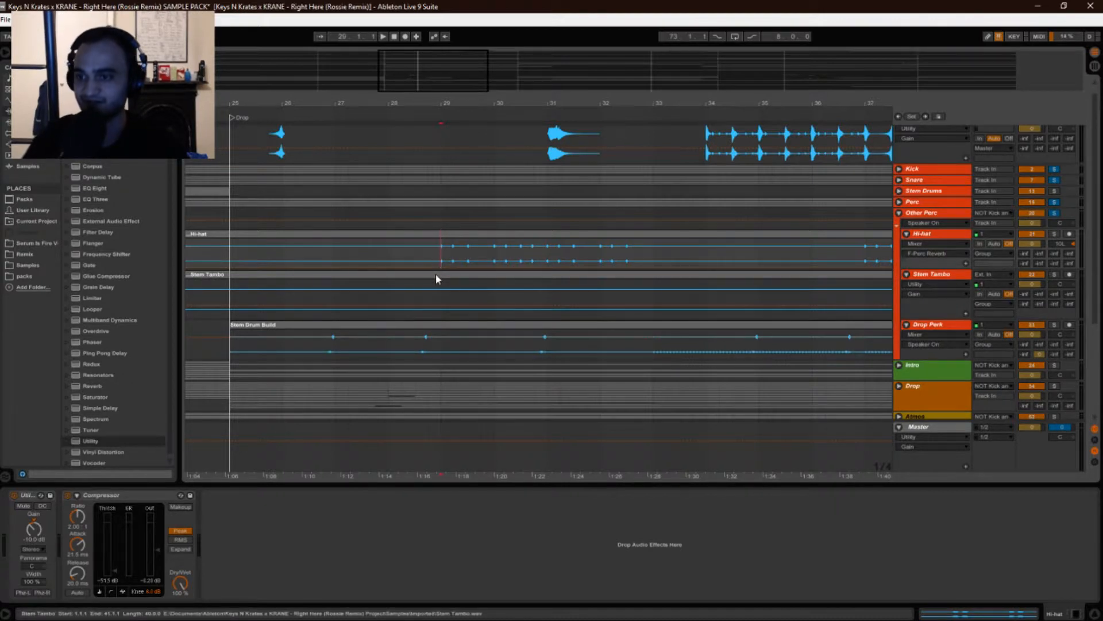
key("space")
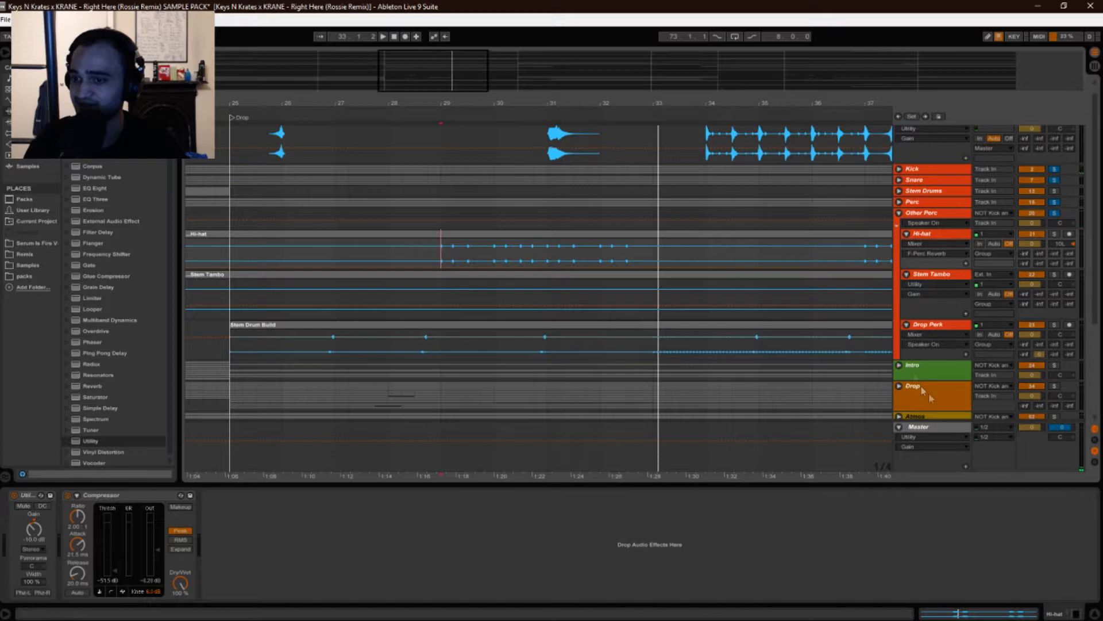
scroll(808, 352, "down", 2)
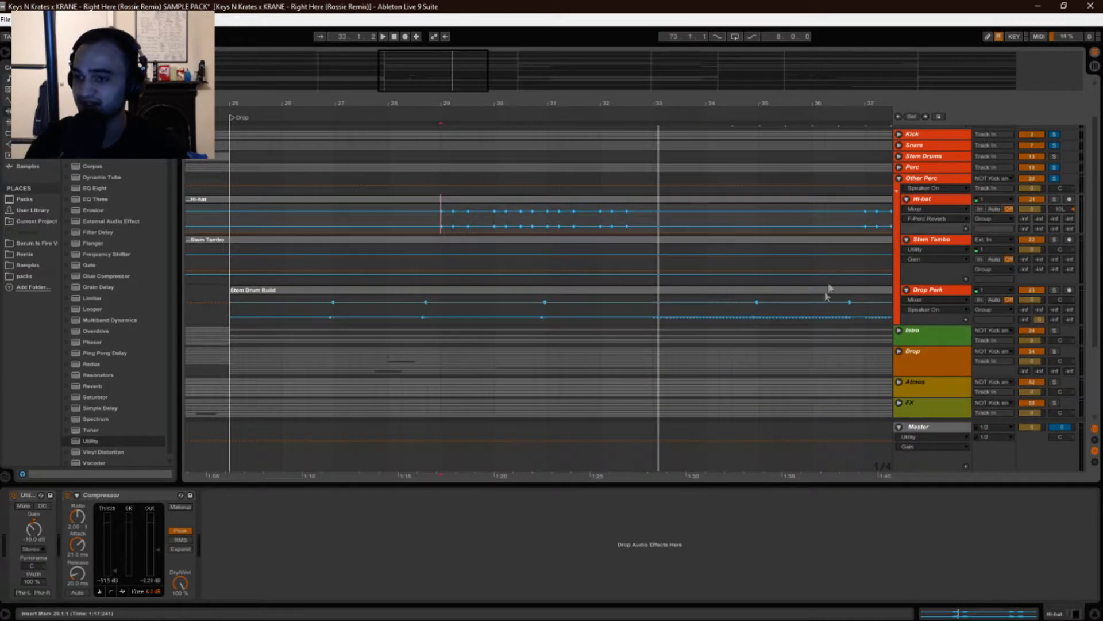
scroll(804, 311, "down", 3)
scroll(741, 345, "up", 2)
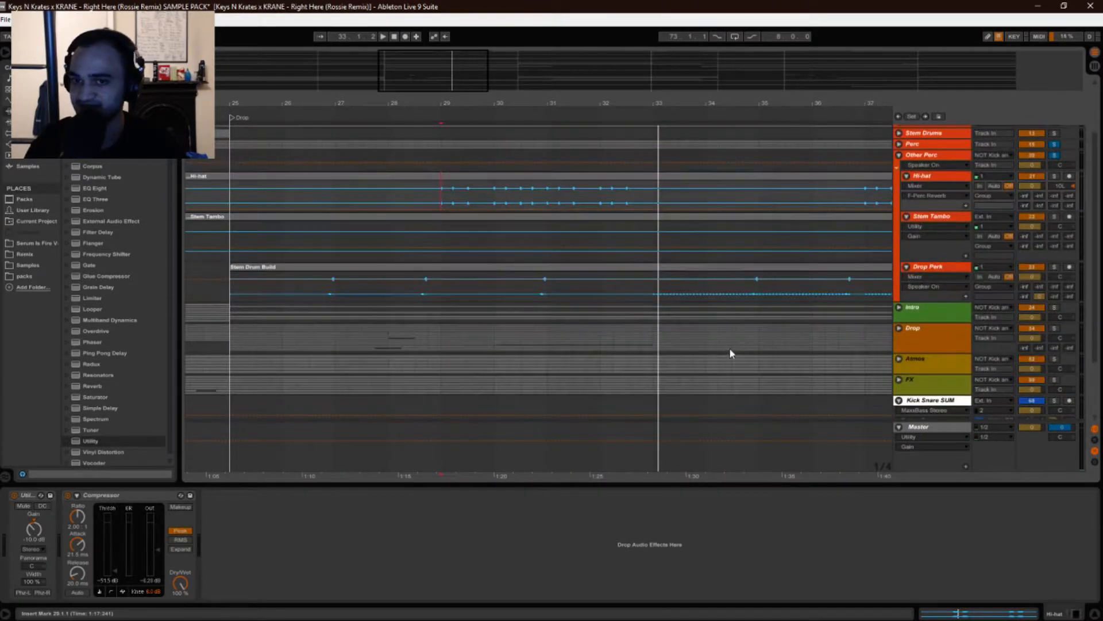
scroll(732, 351, "up", 2)
key("space")
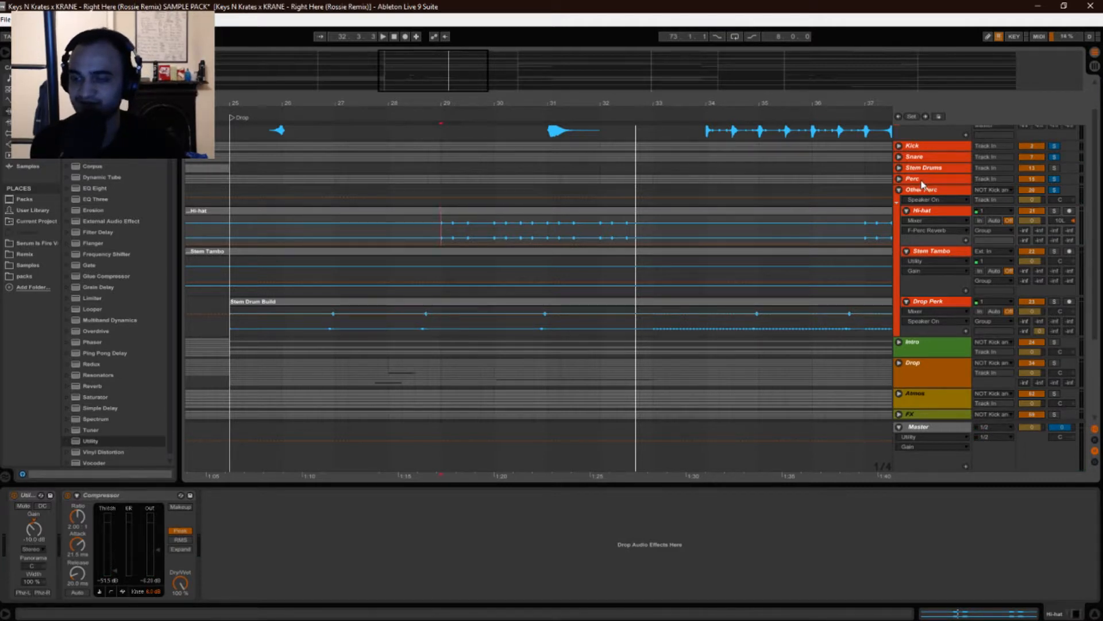
Zoom out around the Drop and play the percussion from the start of the Stem Drum Build clip.
left_click_drag(612, 107, 571, 81)
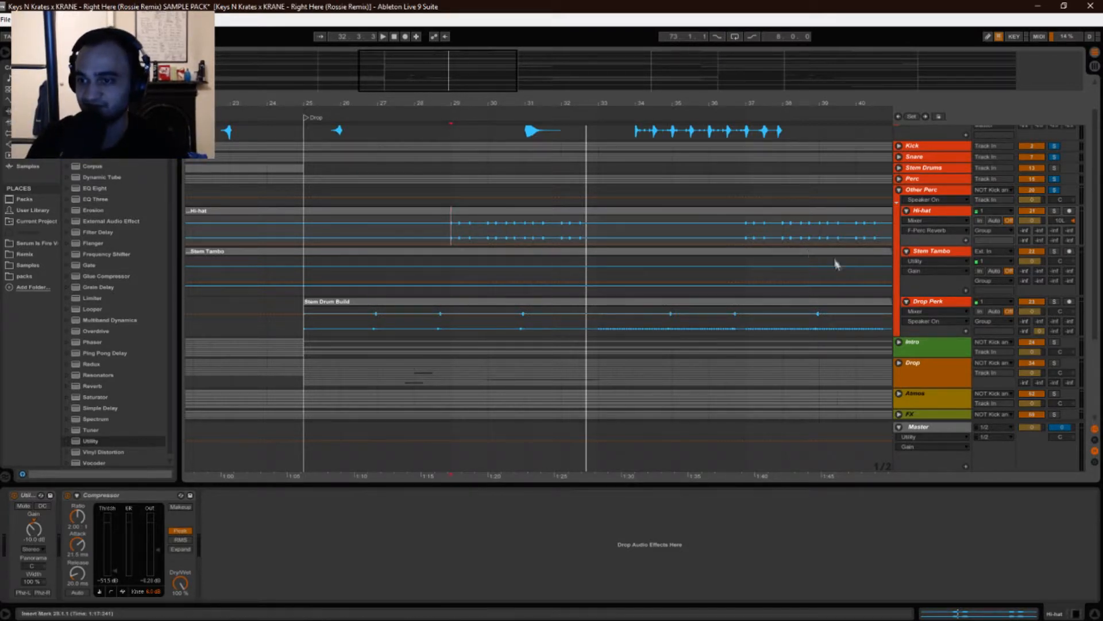
key("space")
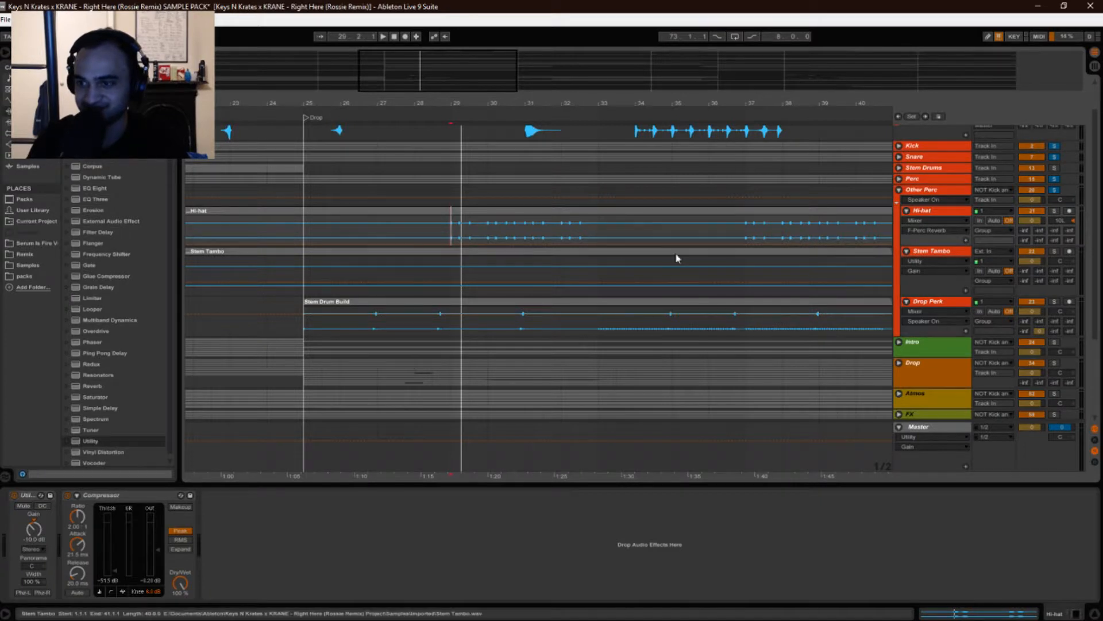
key("space")
left_click(414, 328)
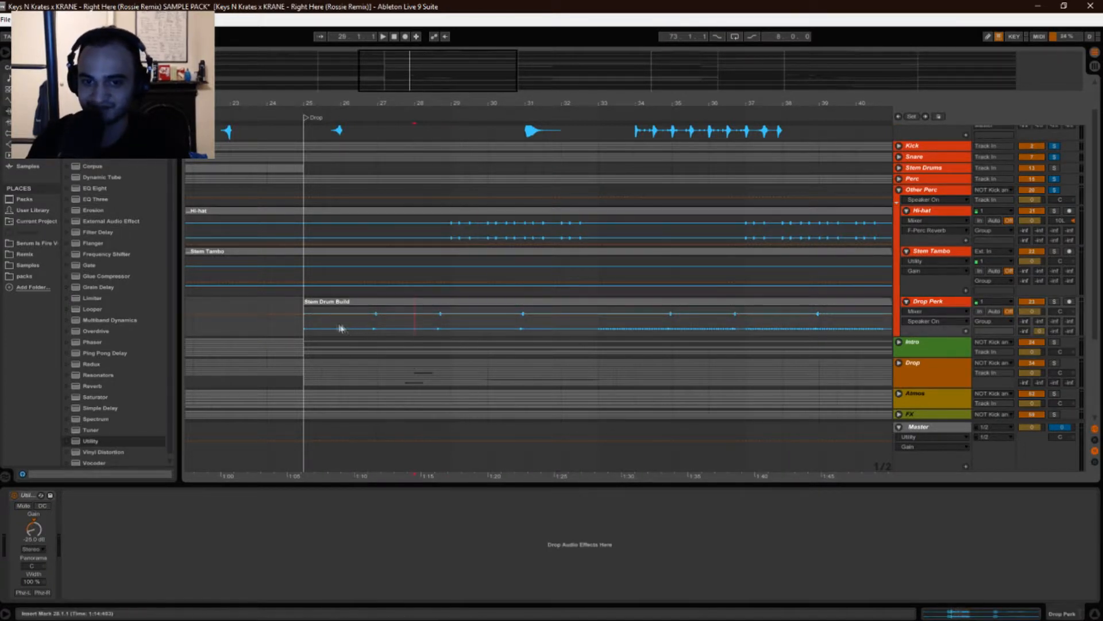
left_click(302, 326)
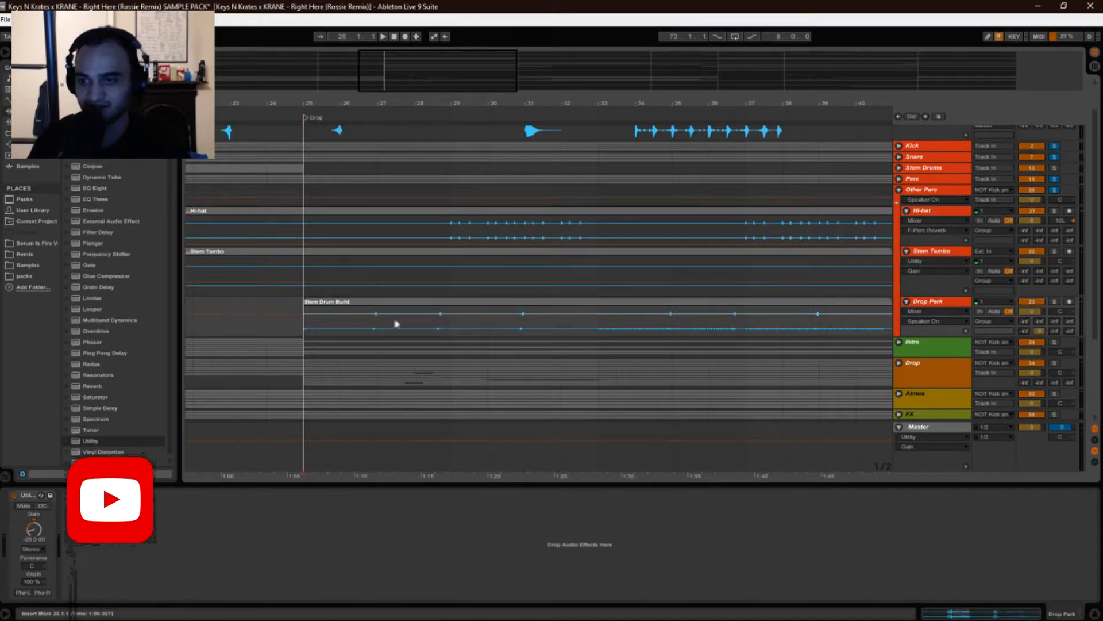
key("space")
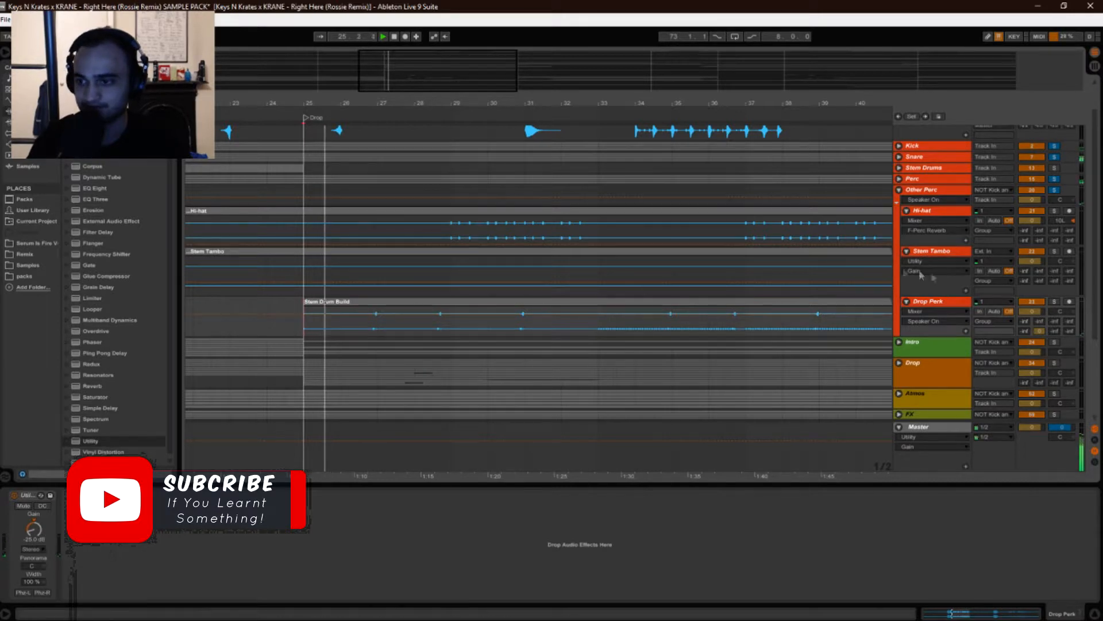
Select the Hi-hat clip and replay the Drop section to listen to the hi-hats.
left_click(866, 210)
key("space")
left_click(453, 235)
key("space")
key("space")
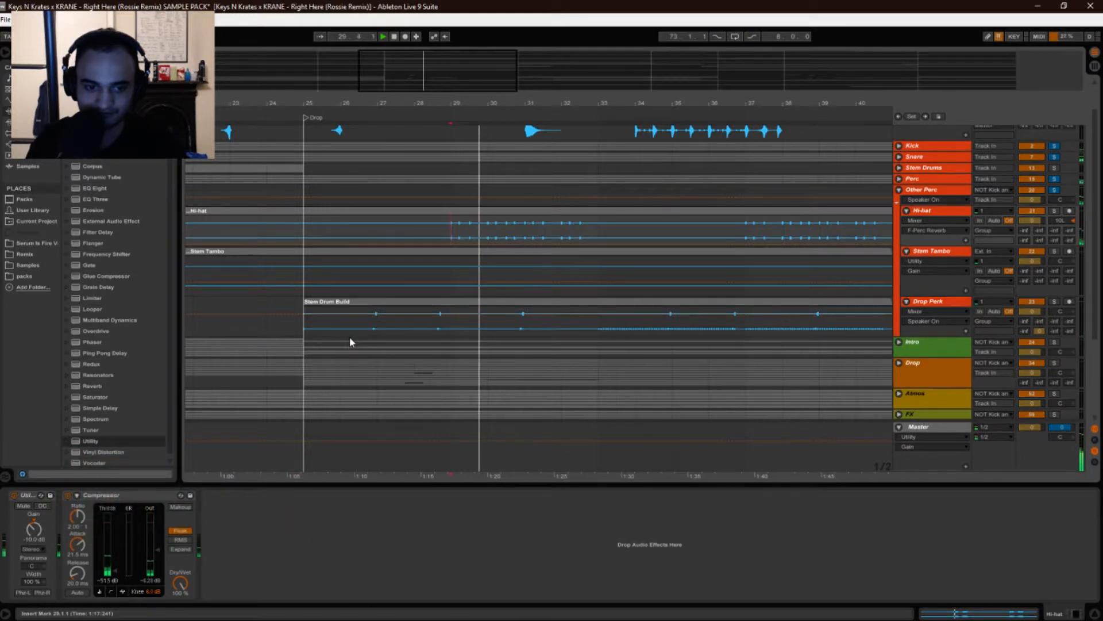
Bypass the Hi-hat track's Compressor during playback to compare, then switch it back on.
left_click(67, 495)
key("space")
key("space")
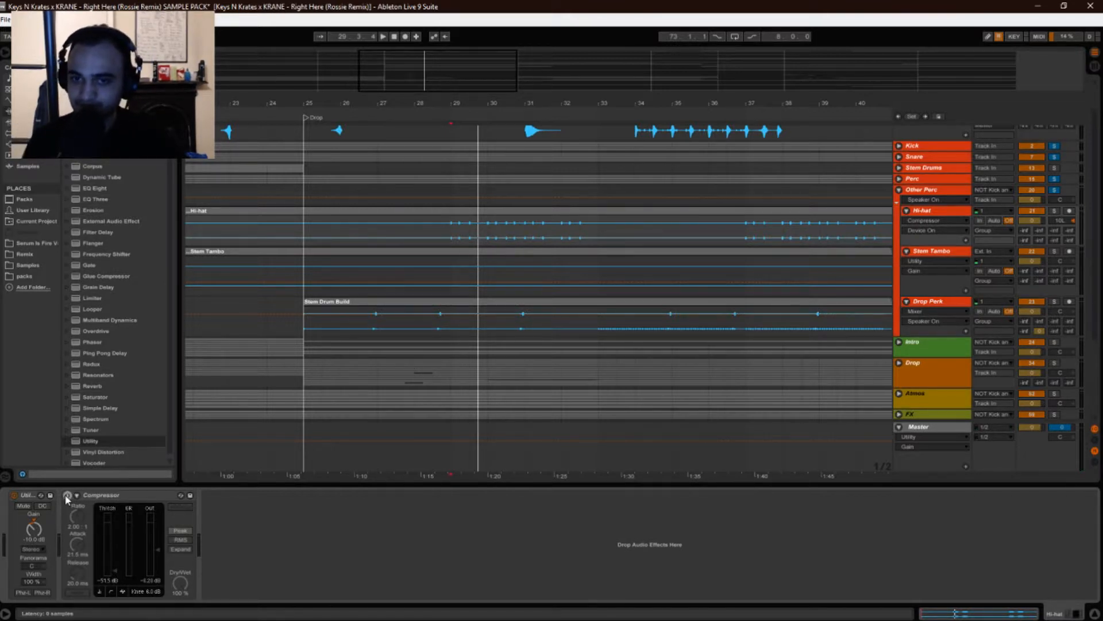
left_click(67, 495)
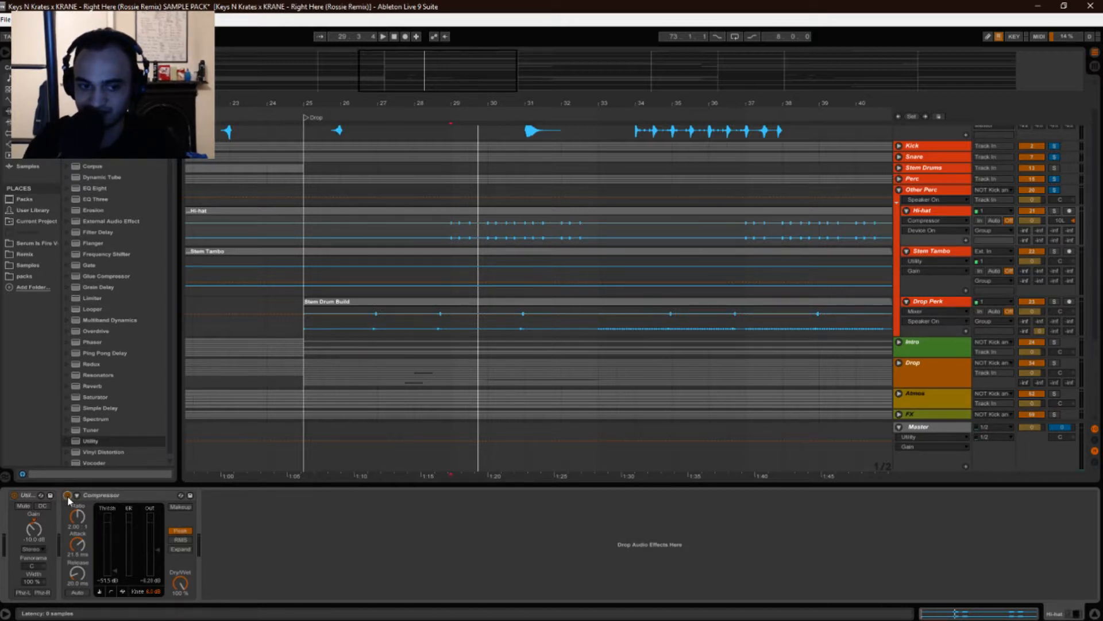
key("space")
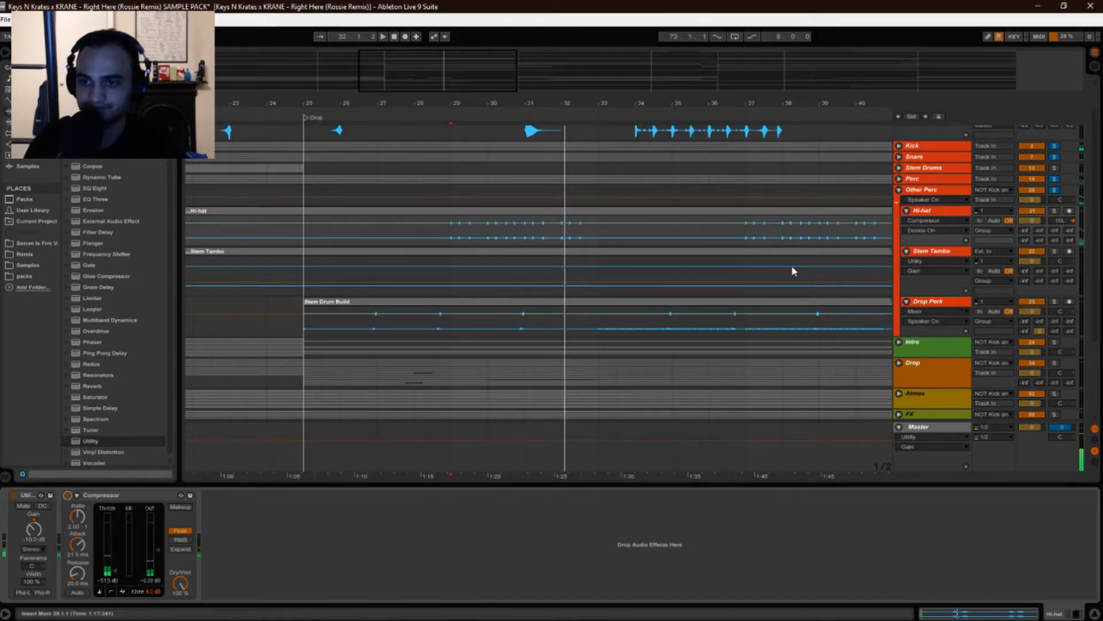
key("space")
Adjust the arrangement zoom, play from within the Stem Drum Build clip and select the Drop Perk track.
left_click_drag(564, 105, 519, 89)
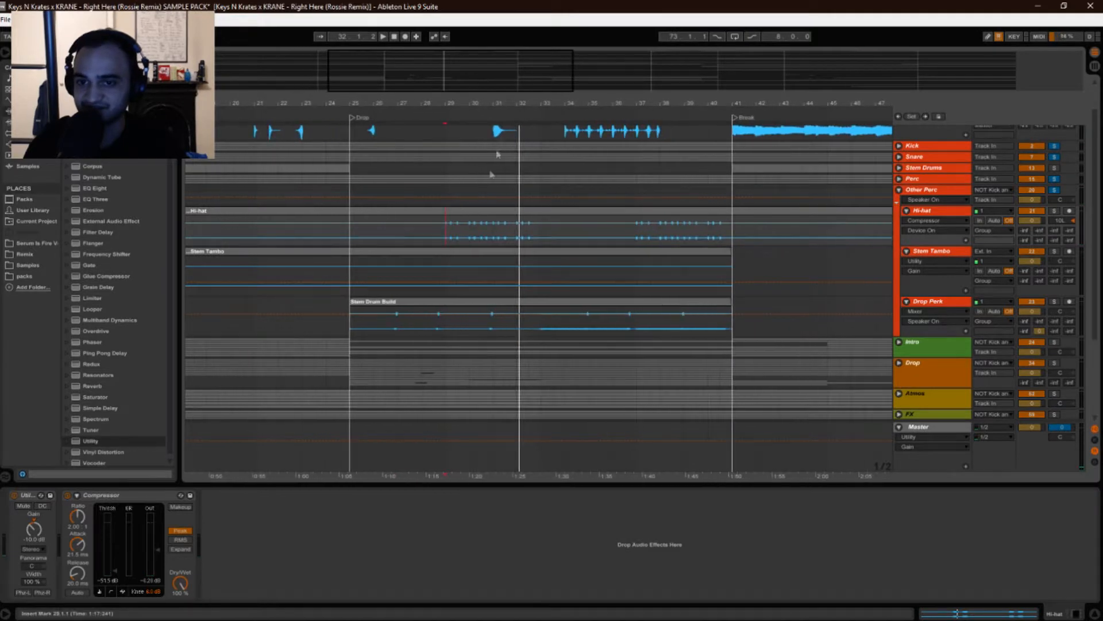
mouse_move(521, 104)
left_mouse_down()
mouse_move(518, 138)
mouse_move(506, 106)
left_mouse_up()
left_click_drag(435, 99, 435, 90)
left_click(573, 325)
key("space")
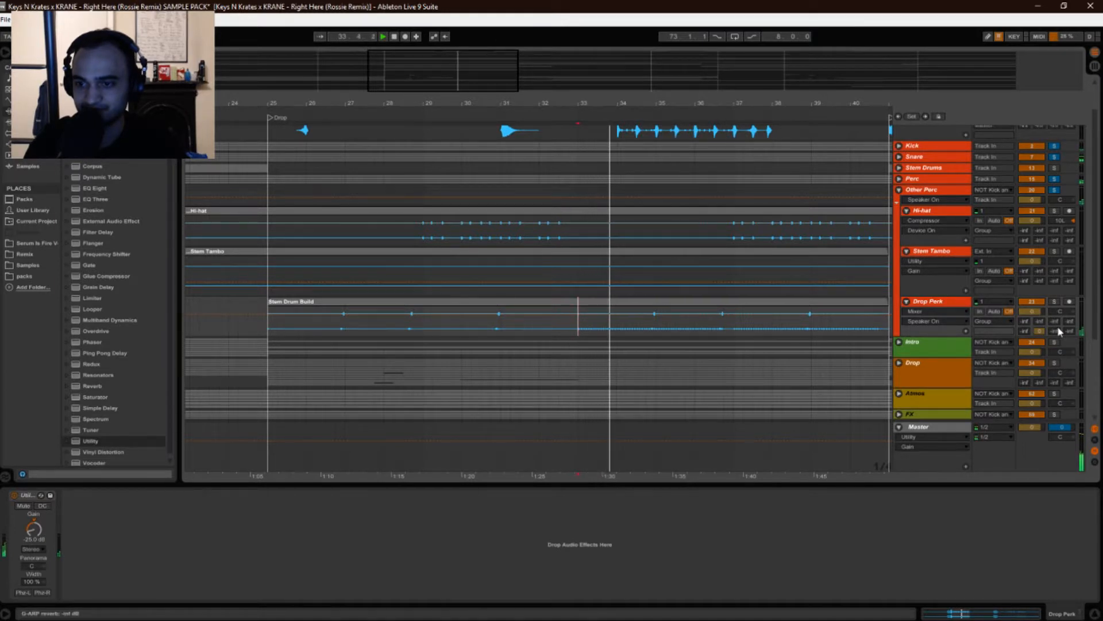
left_click(943, 305)
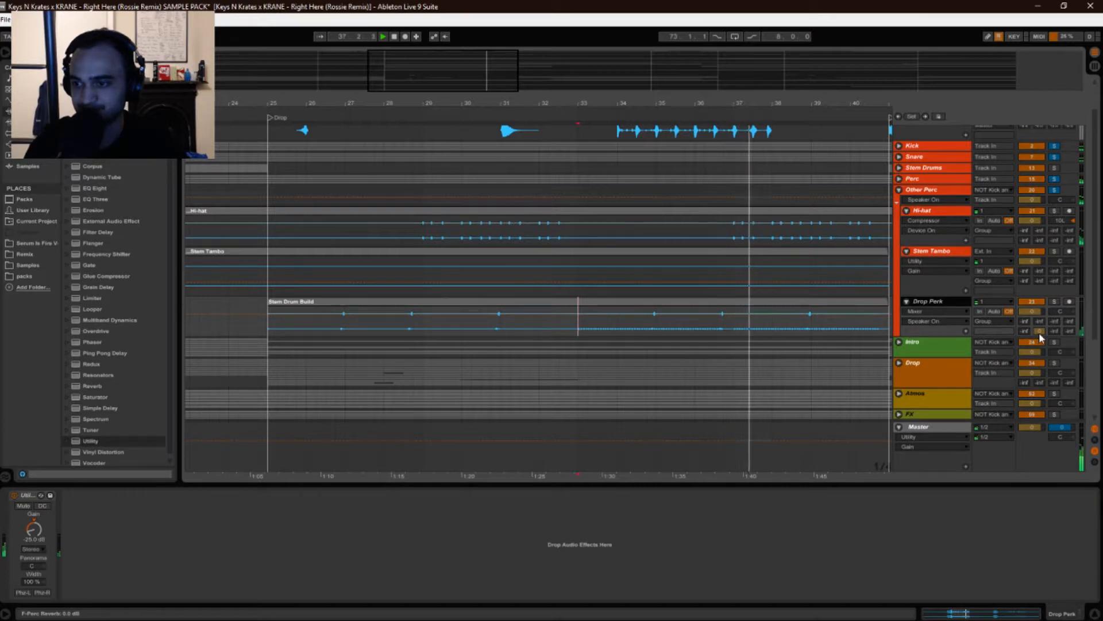
Show the return tracks and open the F-Perc Reverb's SparkVerb plugin window to review its settings, then close it.
left_click(1094, 440)
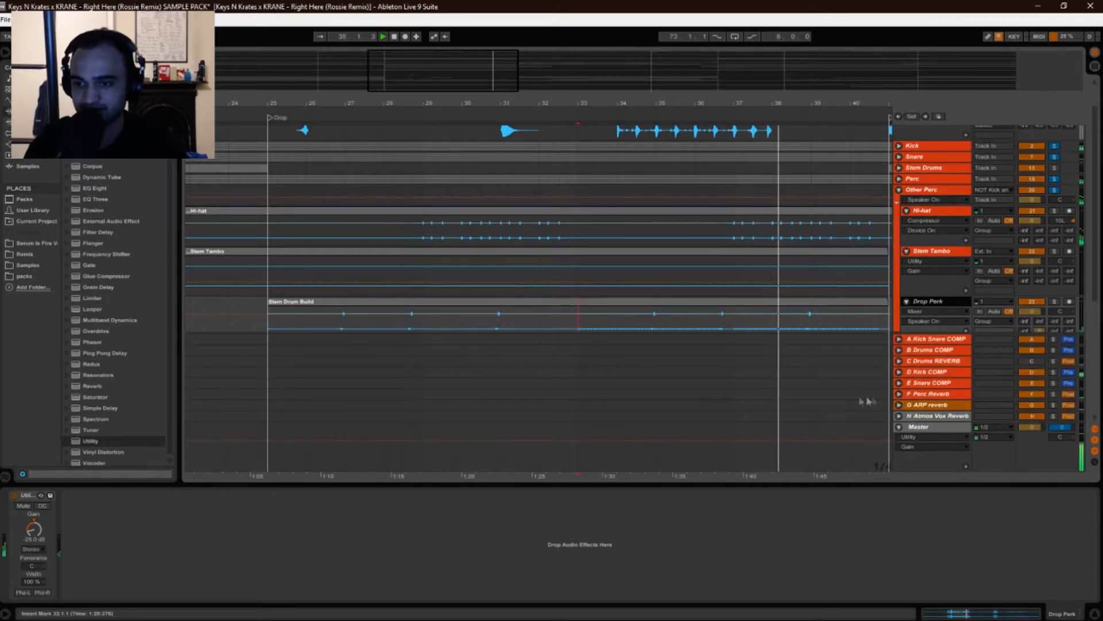
left_click(945, 396)
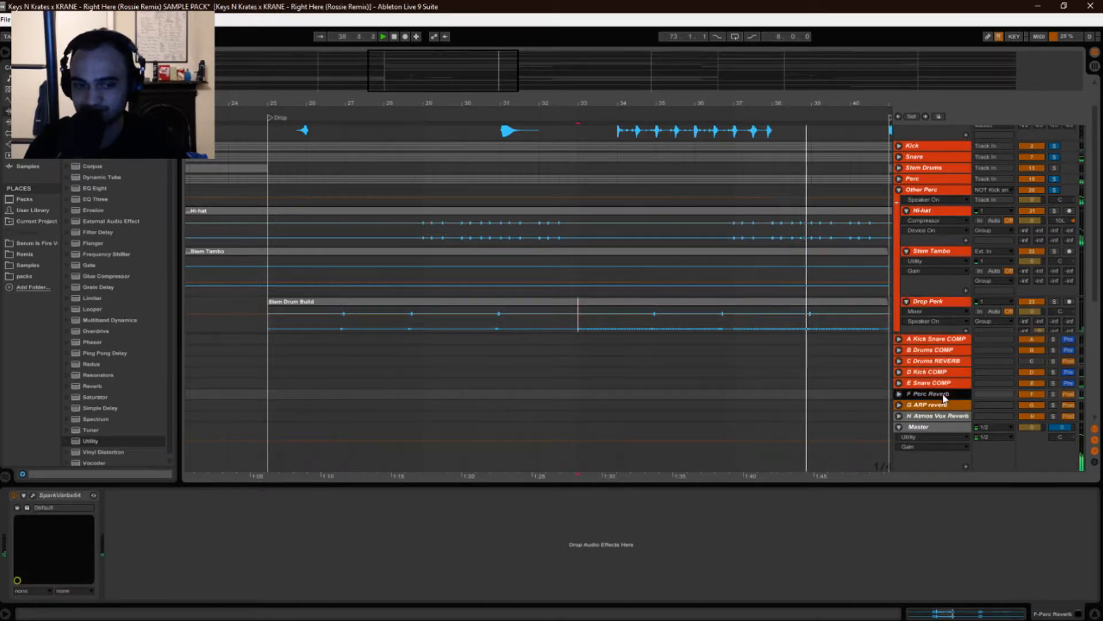
left_click(33, 496)
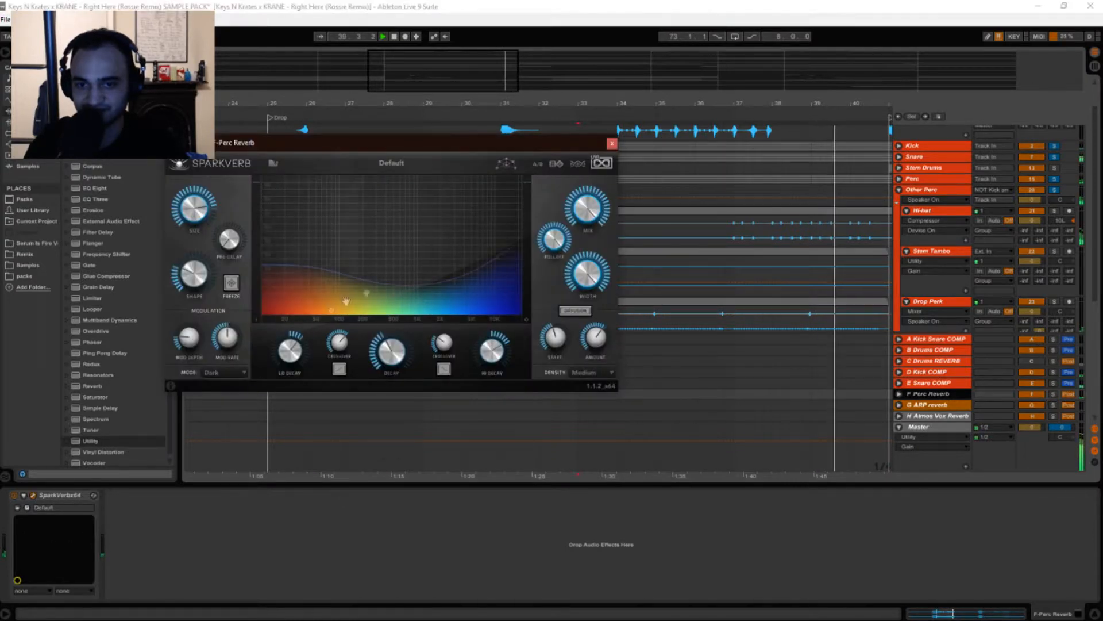
left_click_drag(563, 146, 551, 134)
key("space")
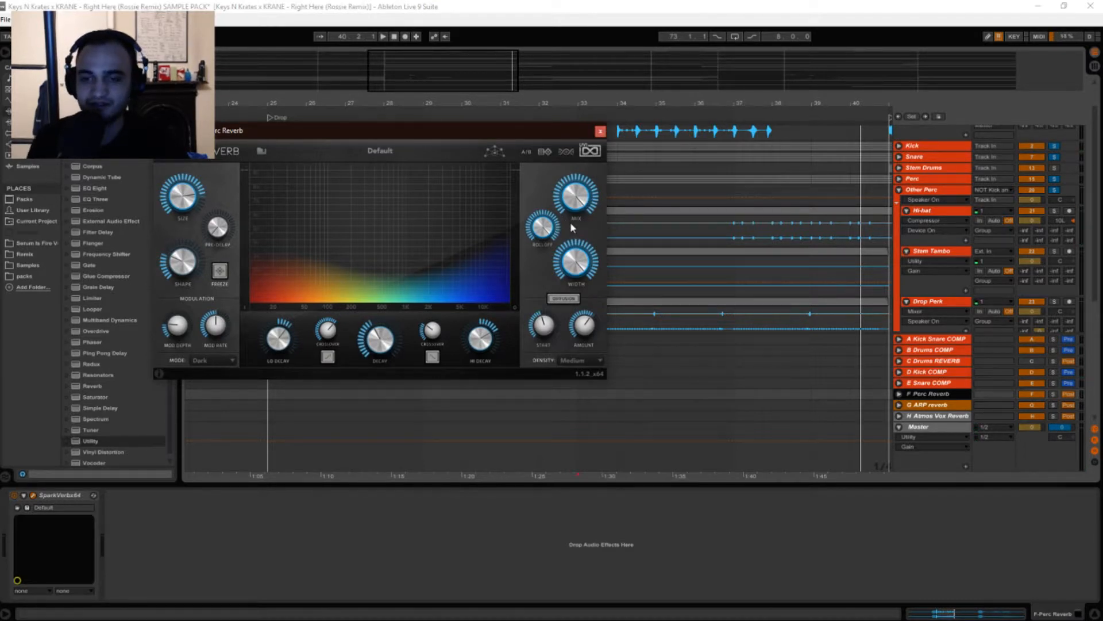
left_click_drag(497, 137, 522, 127)
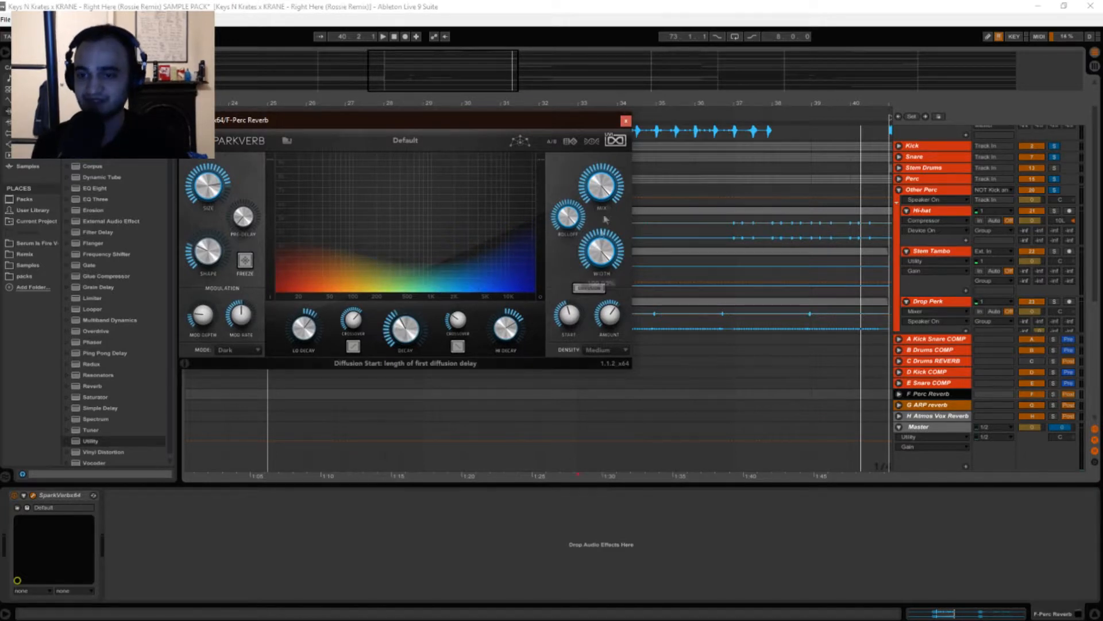
left_click(626, 122)
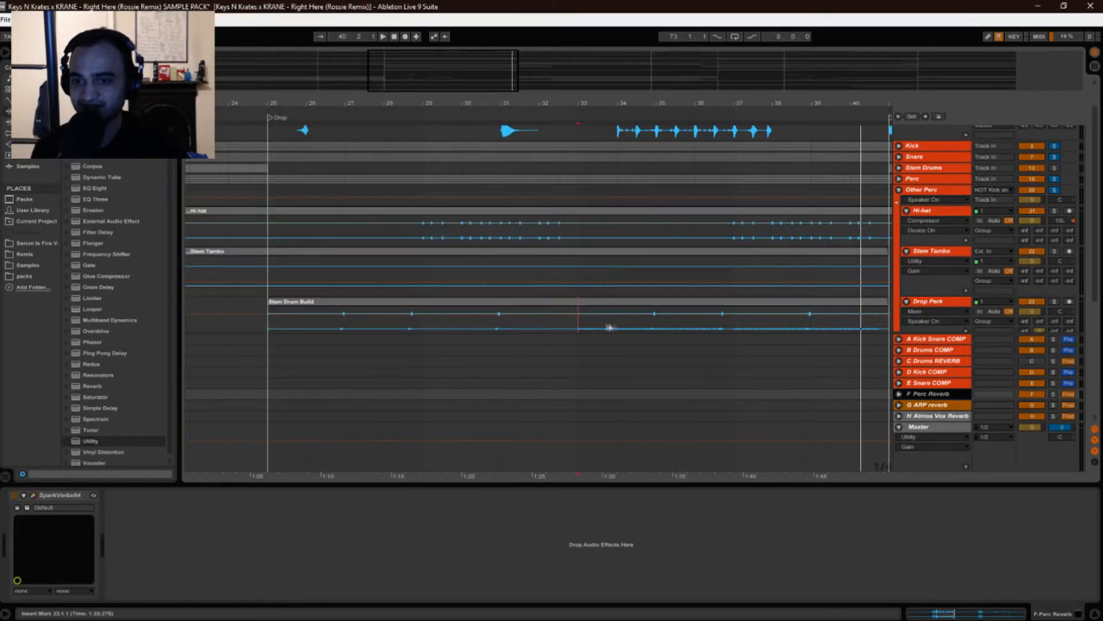
Select the Drop Perk track, then reopen and close the F-Perc Reverb's SparkVerb window.
left_click_drag(605, 102, 605, 74)
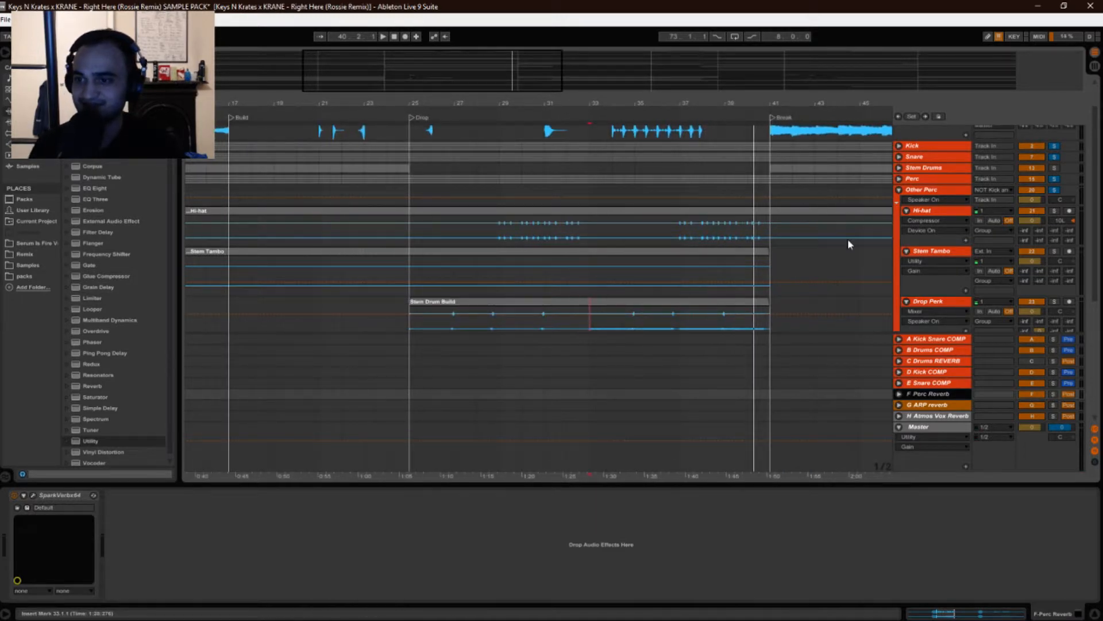
left_click(920, 303)
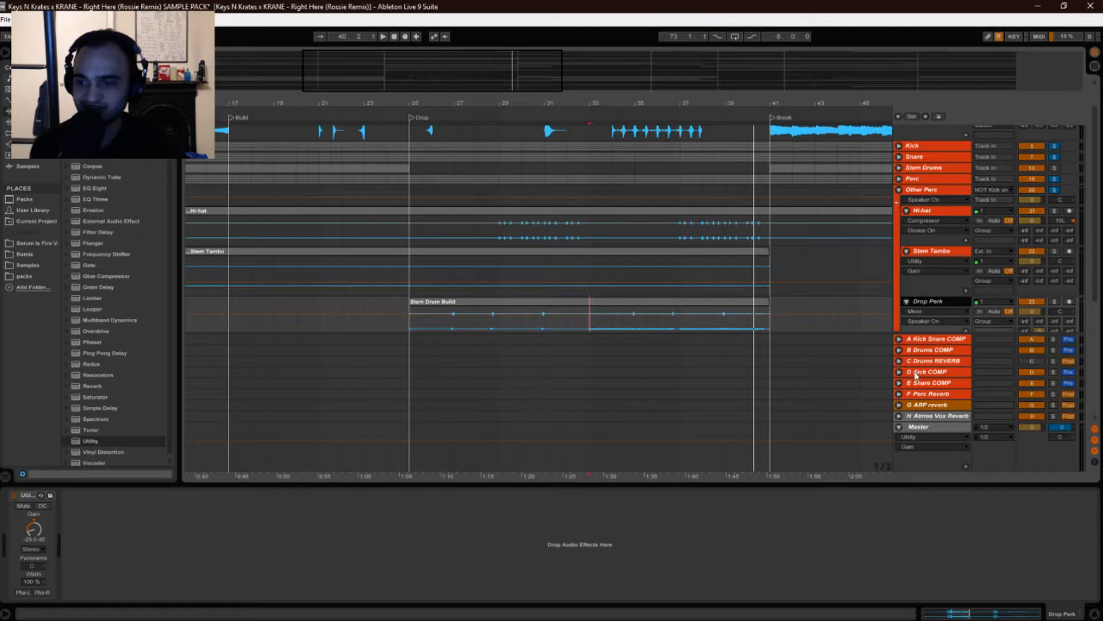
left_click(923, 396)
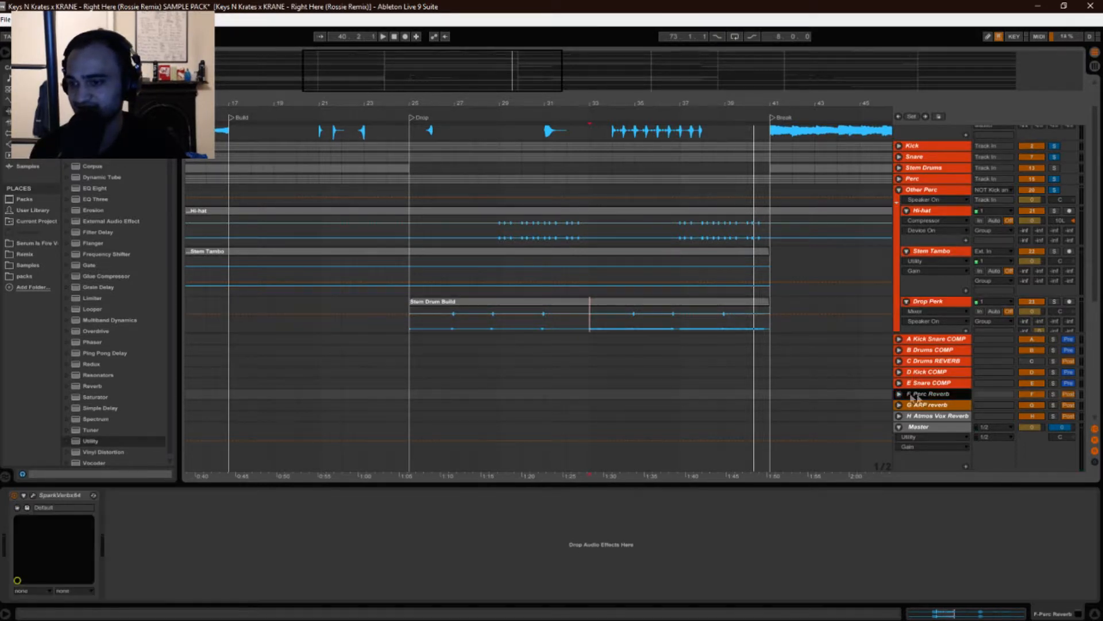
left_click(34, 496)
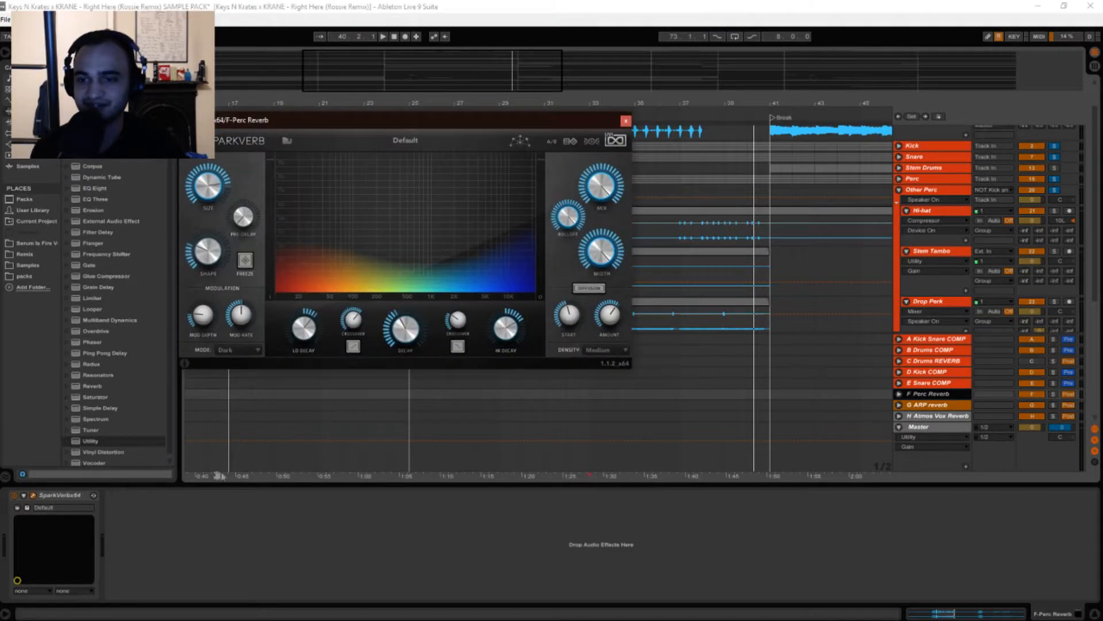
left_click(33, 496)
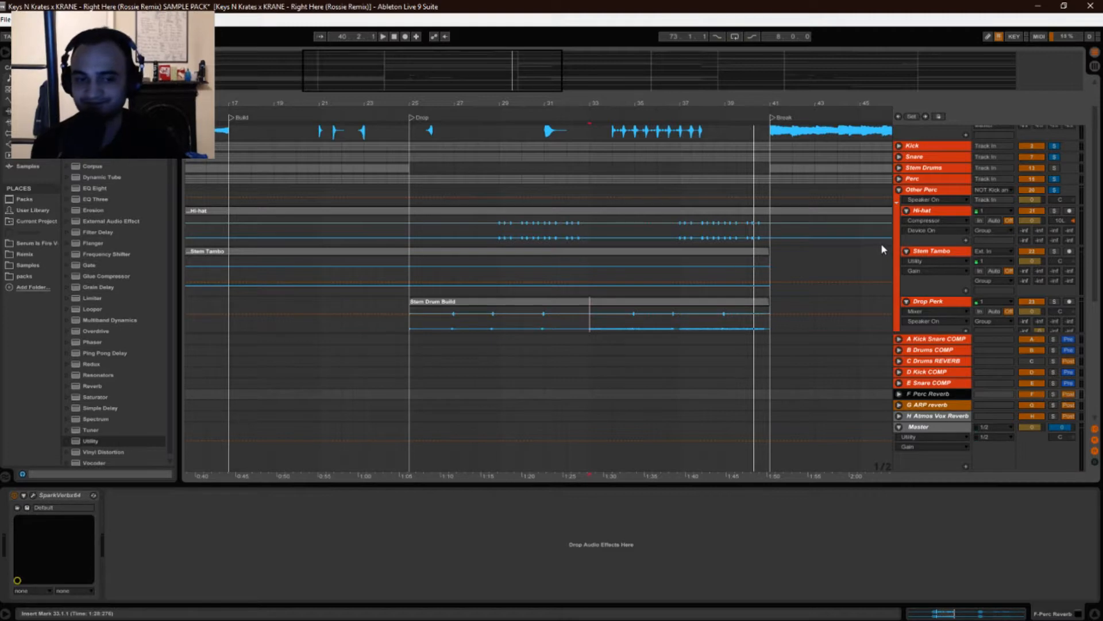
Collapse and re-expand the Other Perc group, then select the Drop Perk track to show its Utility device.
left_click(899, 191)
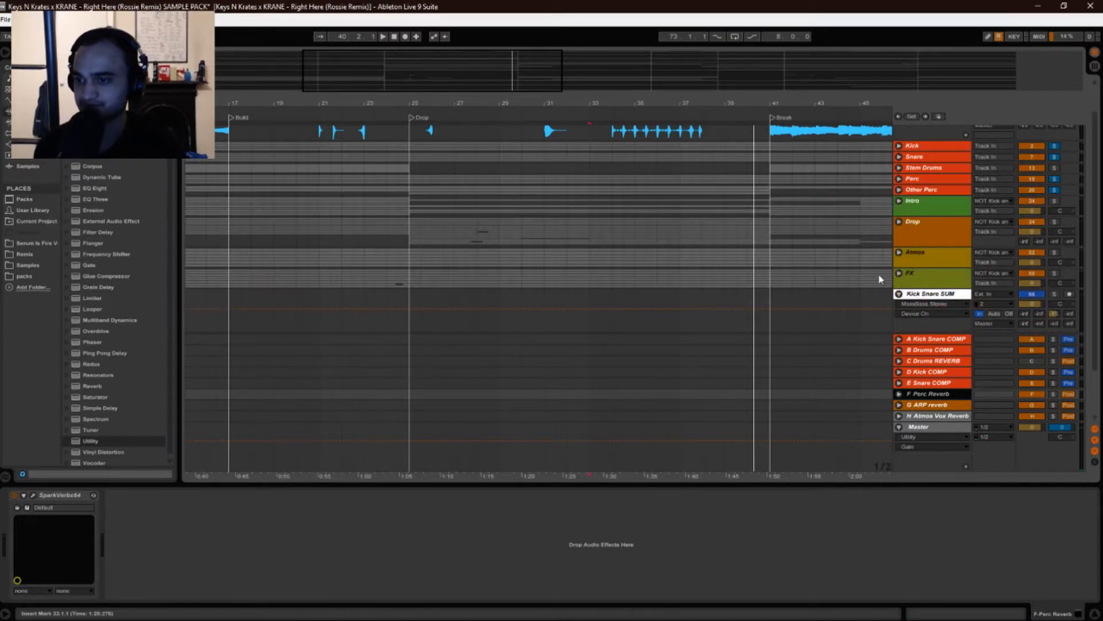
left_click(899, 189)
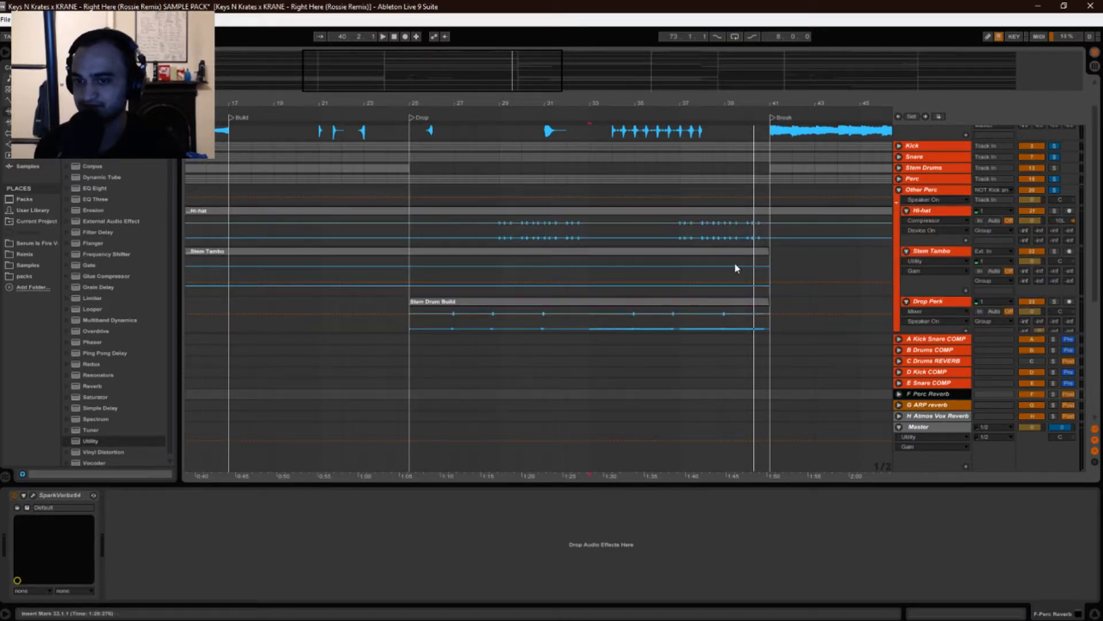
scroll(595, 256, "down", 2)
scroll(595, 258, "down", 1)
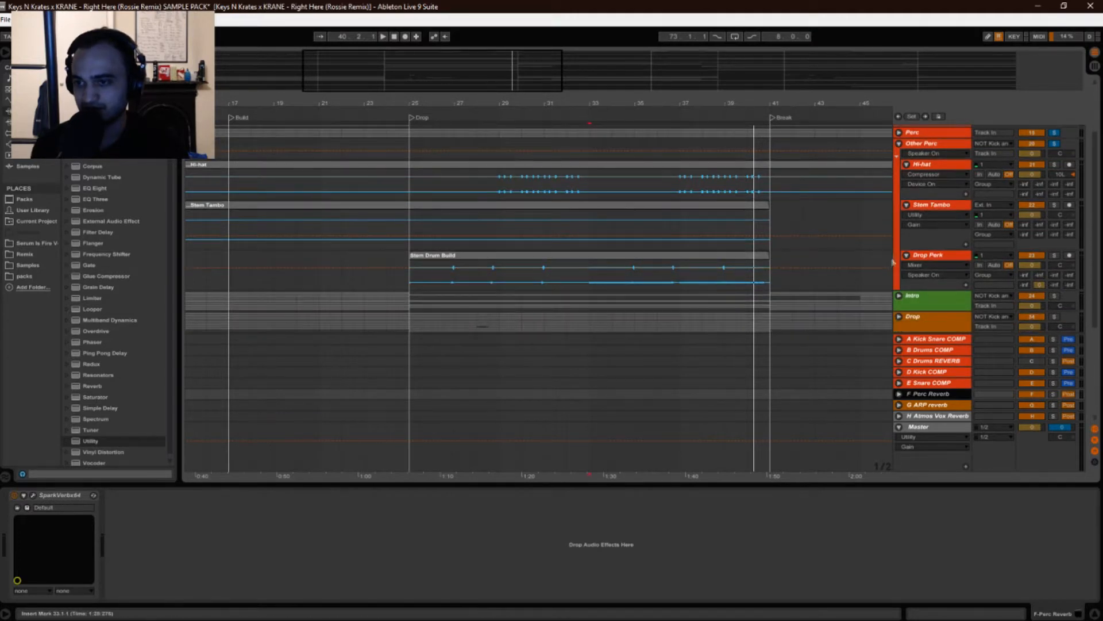
left_click(926, 256)
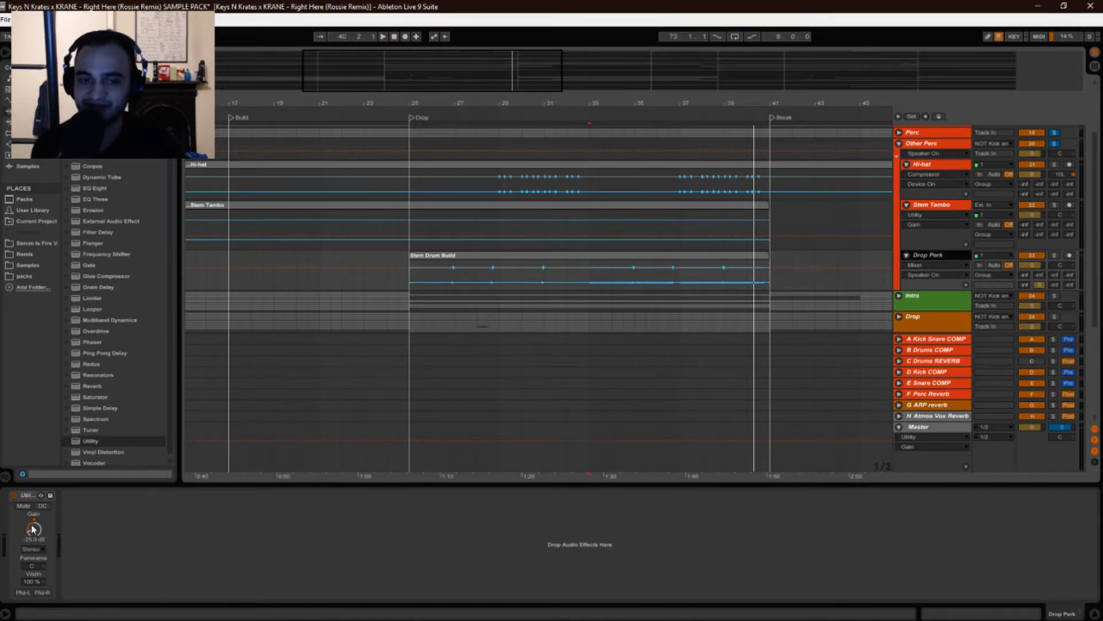
Collapse the Other Perc group and bring the top of the track list back into view.
left_click_drag(23, 529, 22, 535)
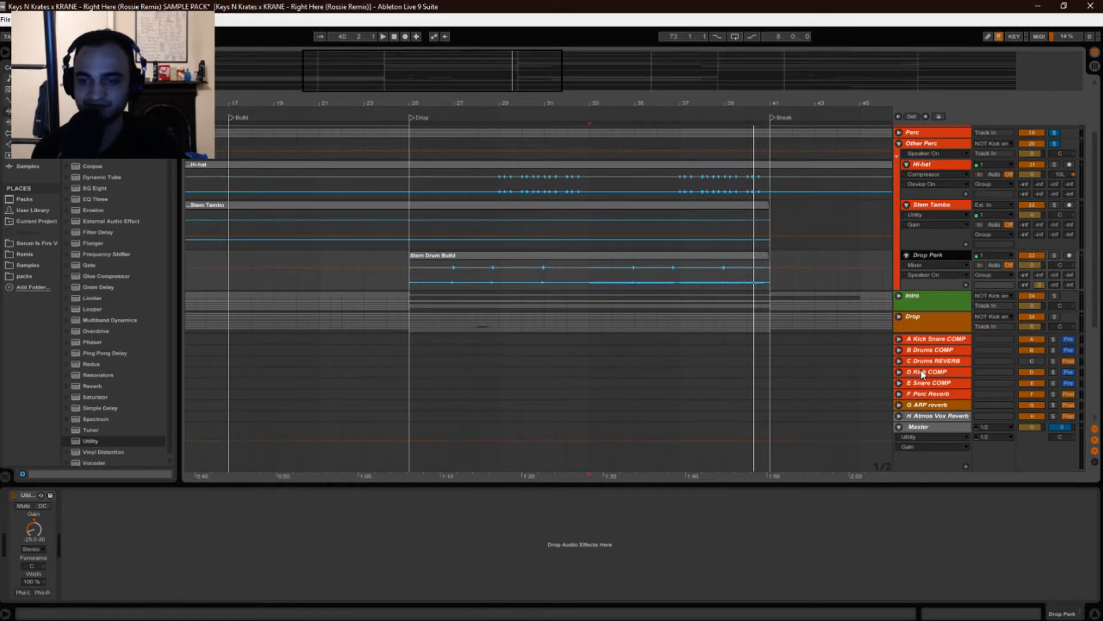
scroll(790, 246, "up", 2)
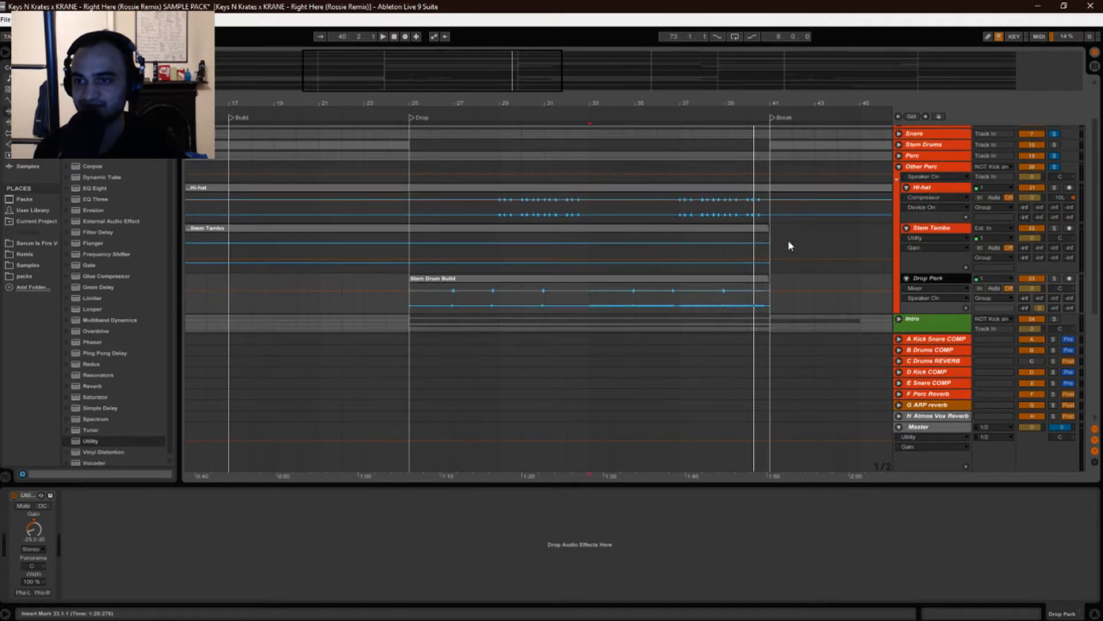
scroll(789, 246, "up", 1)
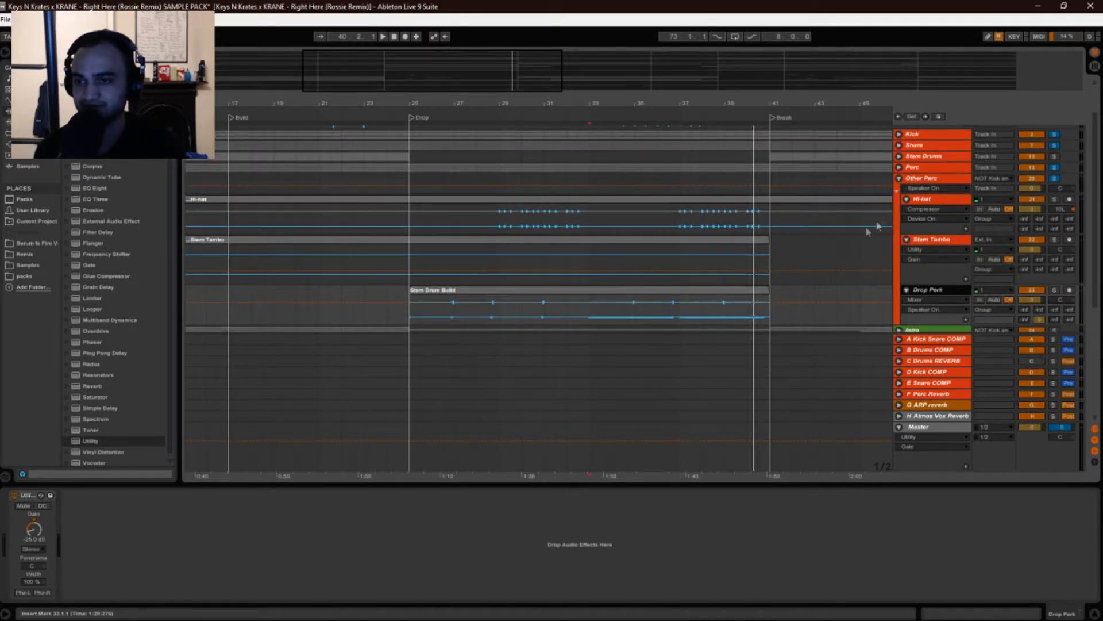
left_click(899, 179)
scroll(811, 202, "up", 2)
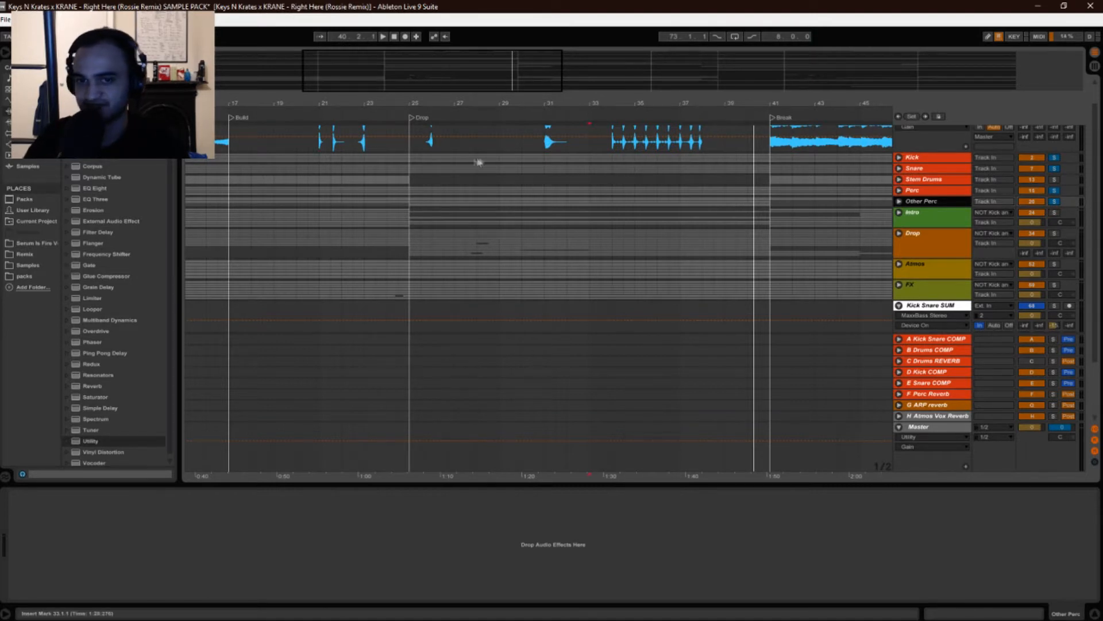
scroll(448, 181, "up", 2)
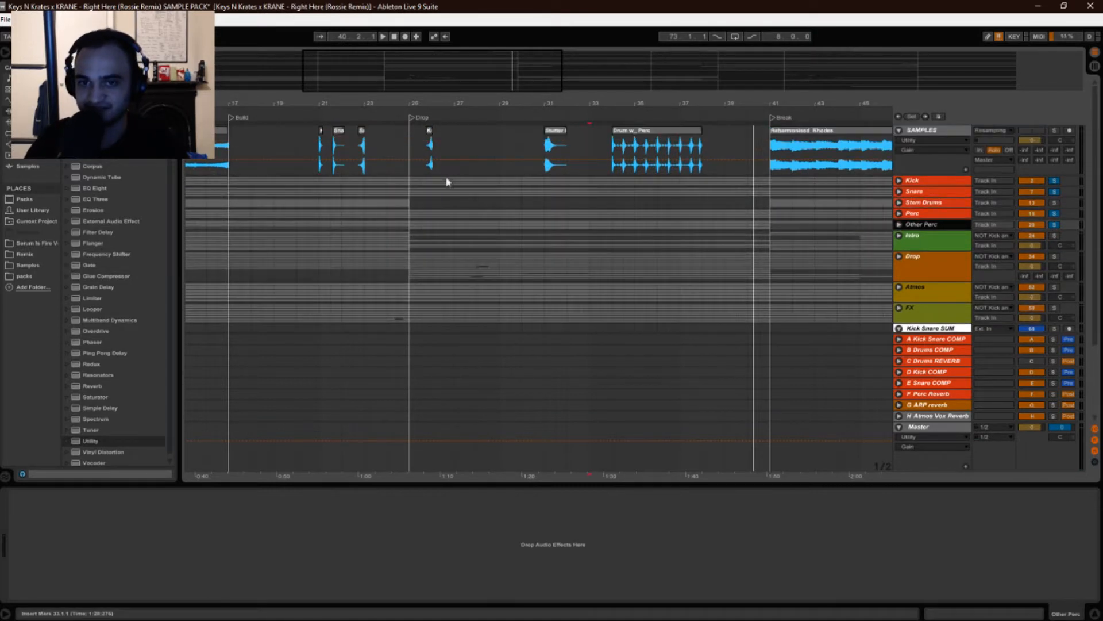
Solo the Stem Drums track and play the arrangement from the start of the Drop section.
left_click(408, 145)
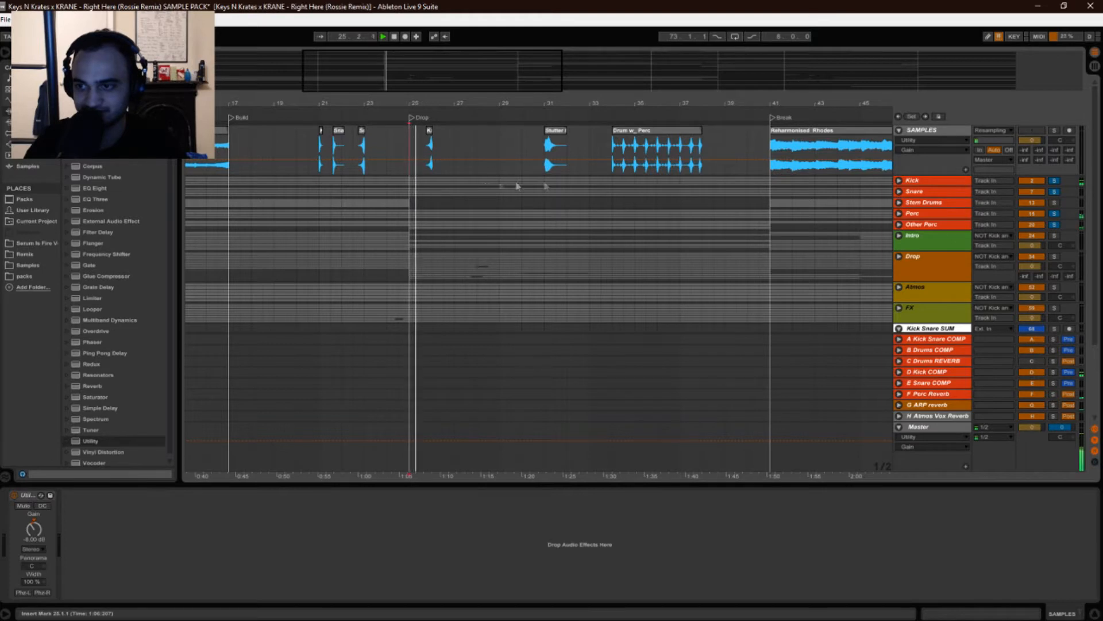
left_click(1056, 203, "ctrl")
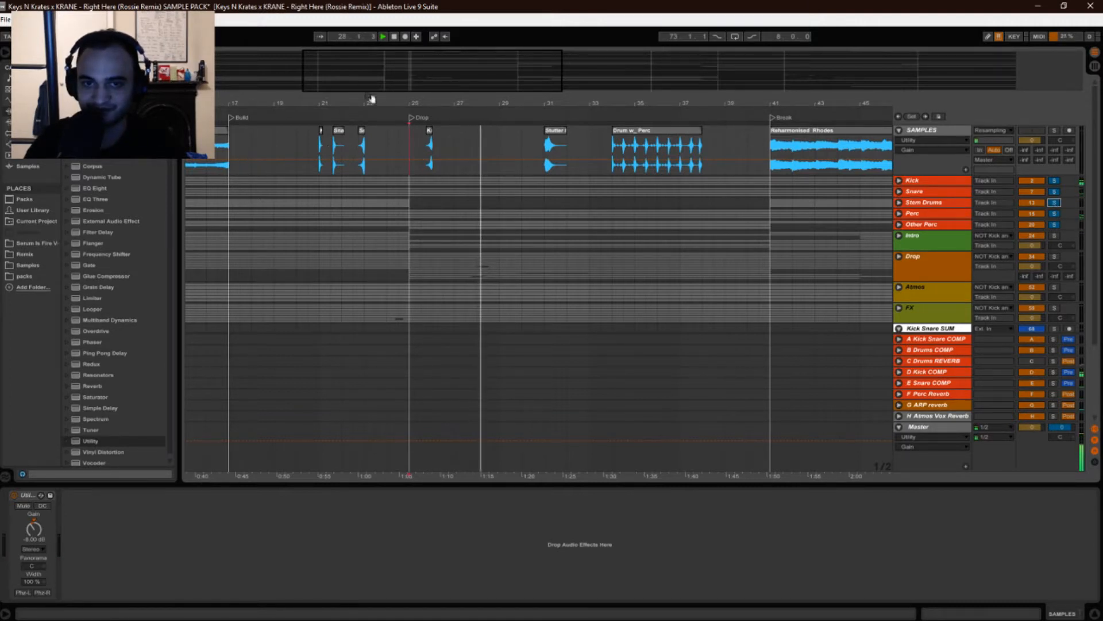
left_click_drag(372, 106, 346, 104)
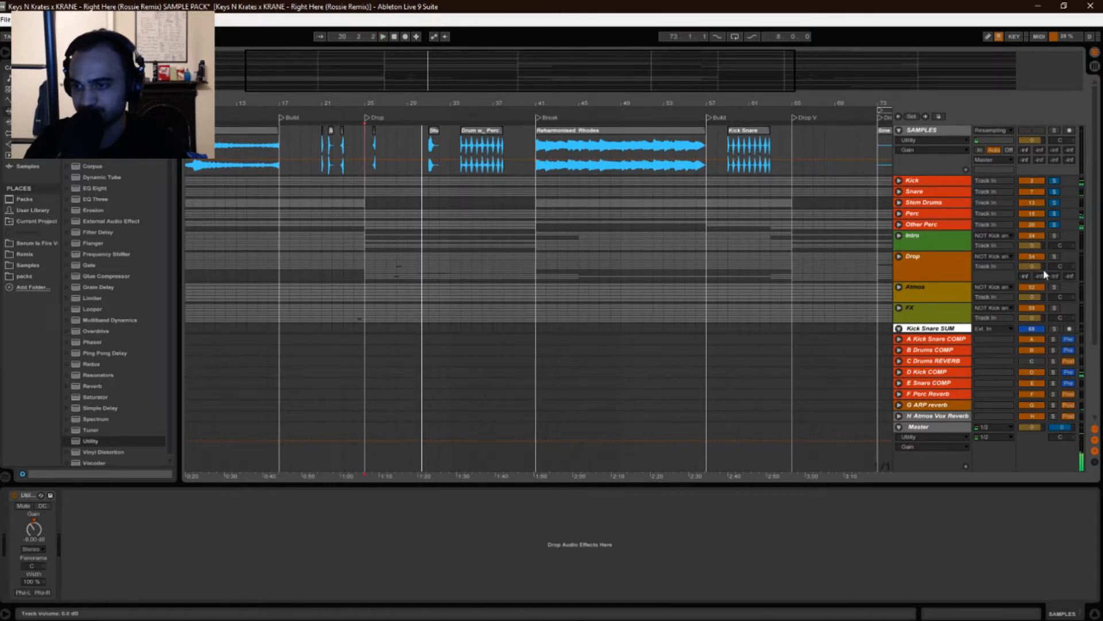
left_click(367, 207)
key("space")
key("space")
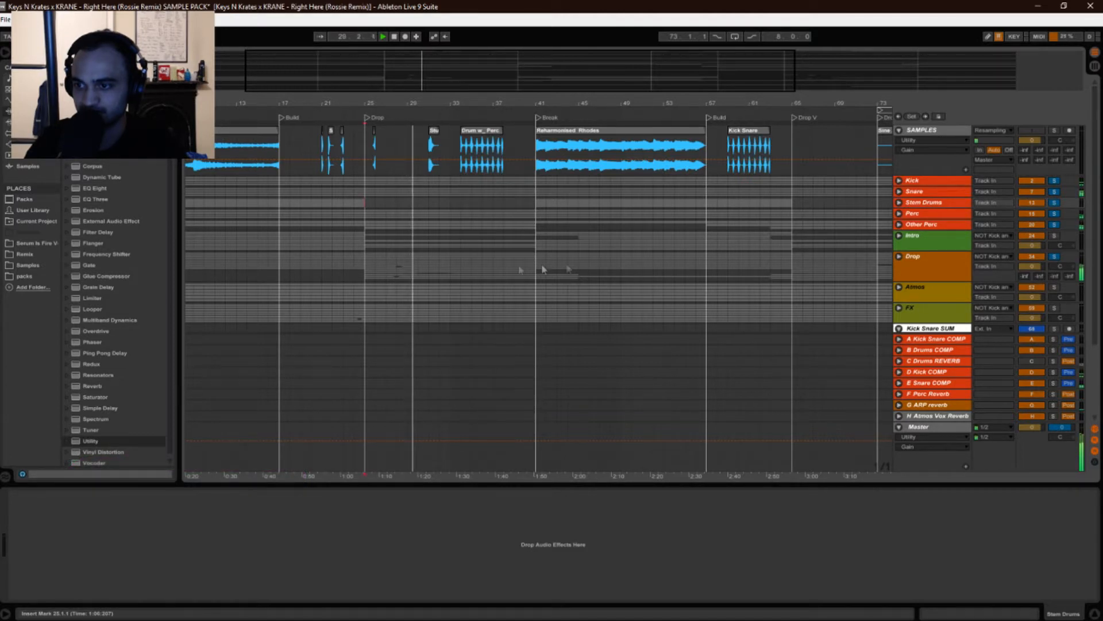
Toggle solo on the tracks below, then select and expand the Drop group to show its Utility and SSL Comp devices.
scroll(986, 252, "down", 1)
left_click(1055, 276)
left_click(1053, 298)
scroll(925, 295, "down", 5)
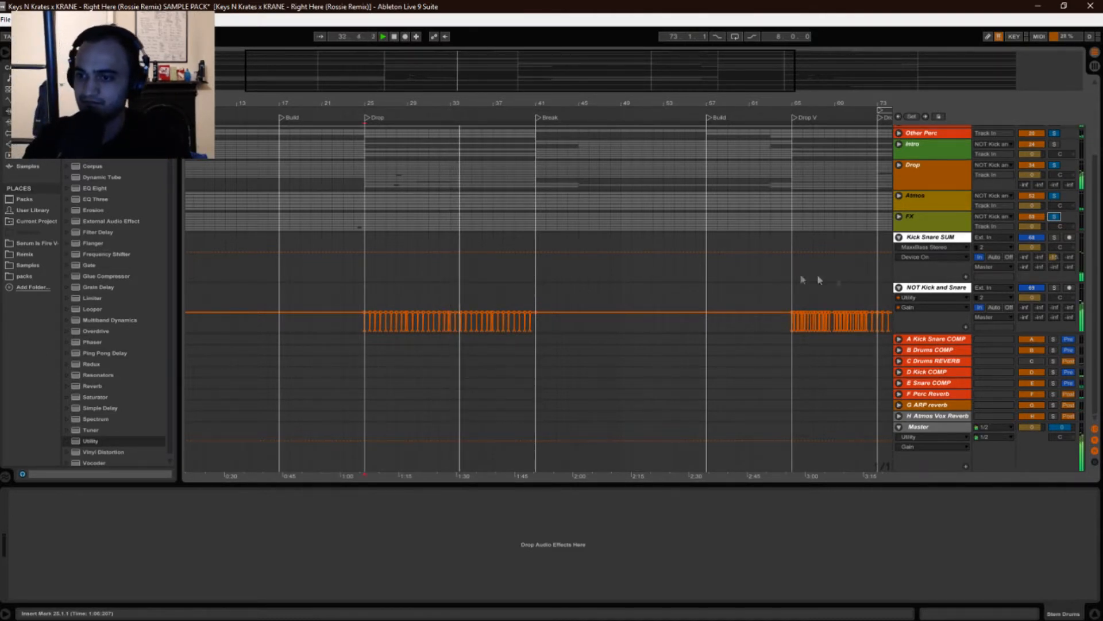
left_click_drag(1094, 321, 1091, 248)
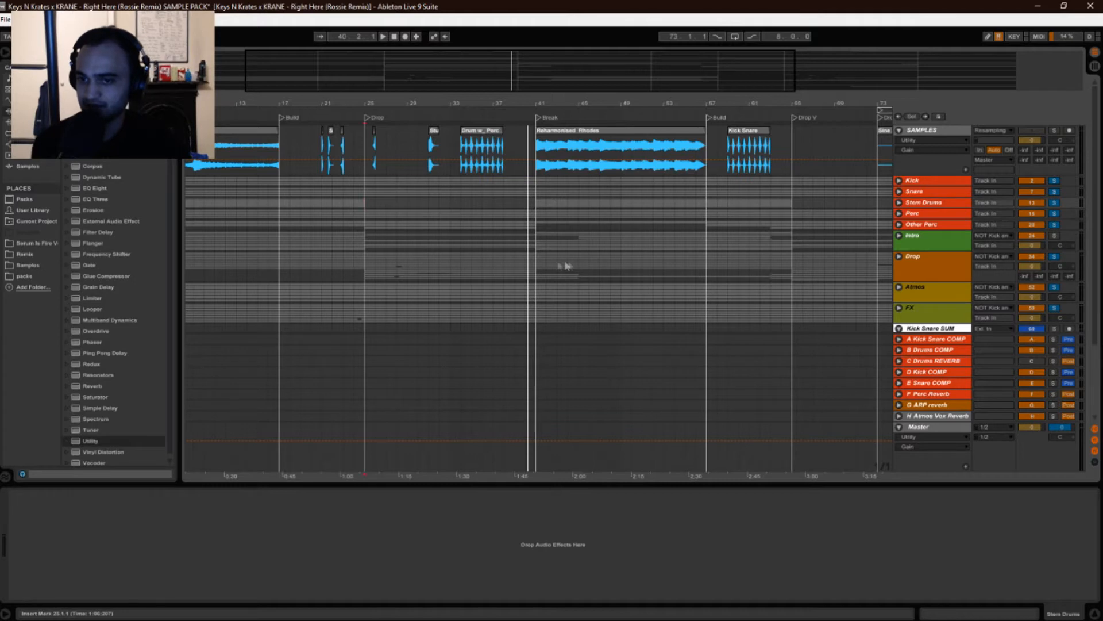
left_click(918, 270)
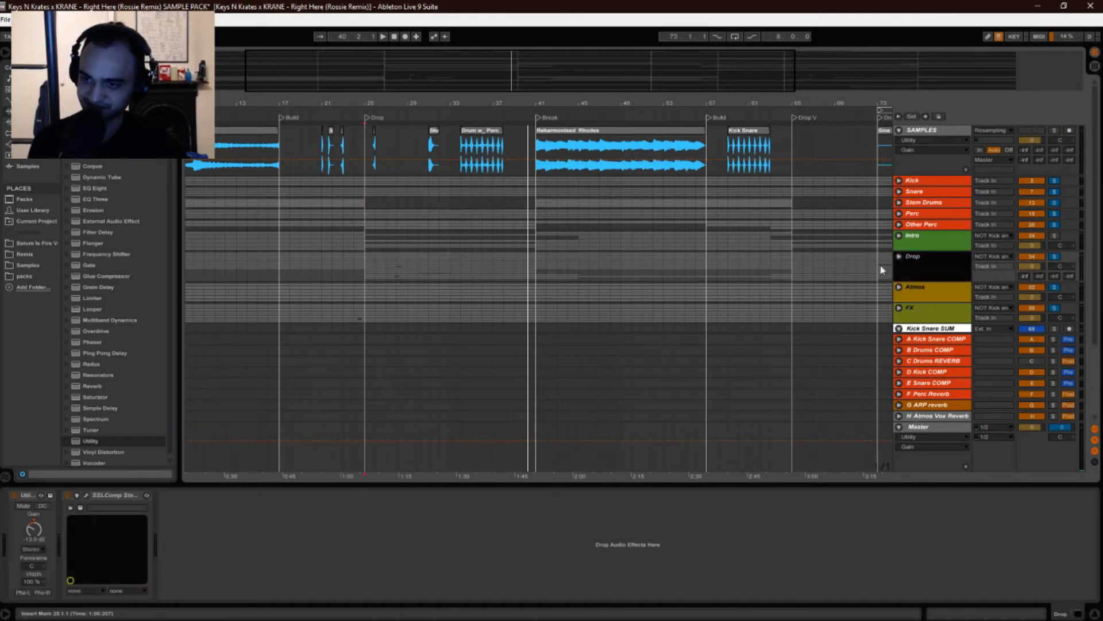
left_click(900, 256)
scroll(638, 263, "down", 10)
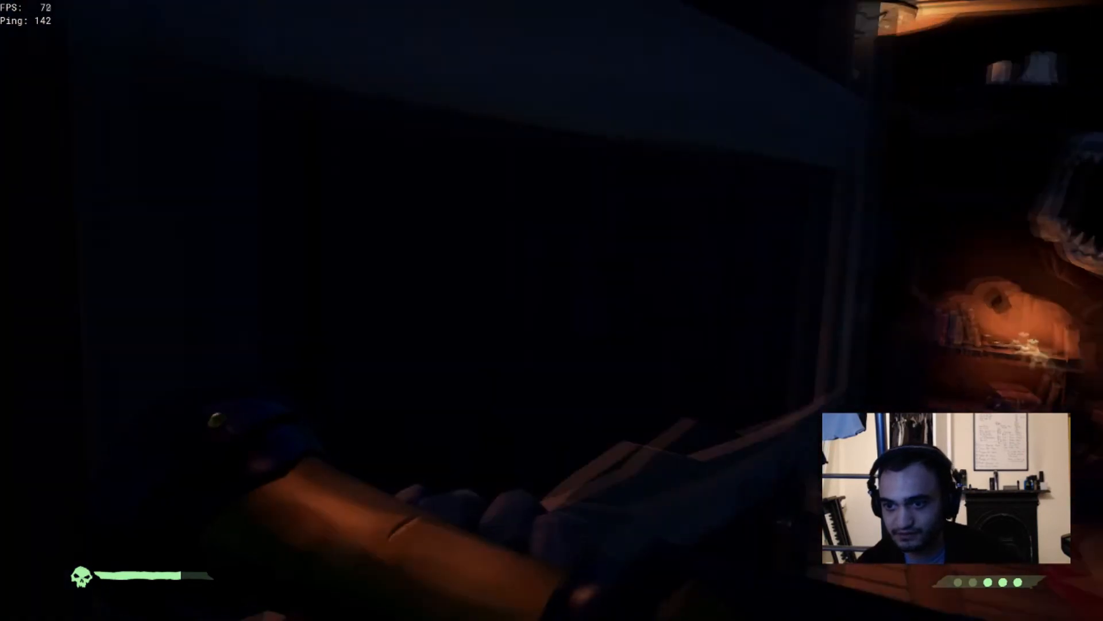
key("w")
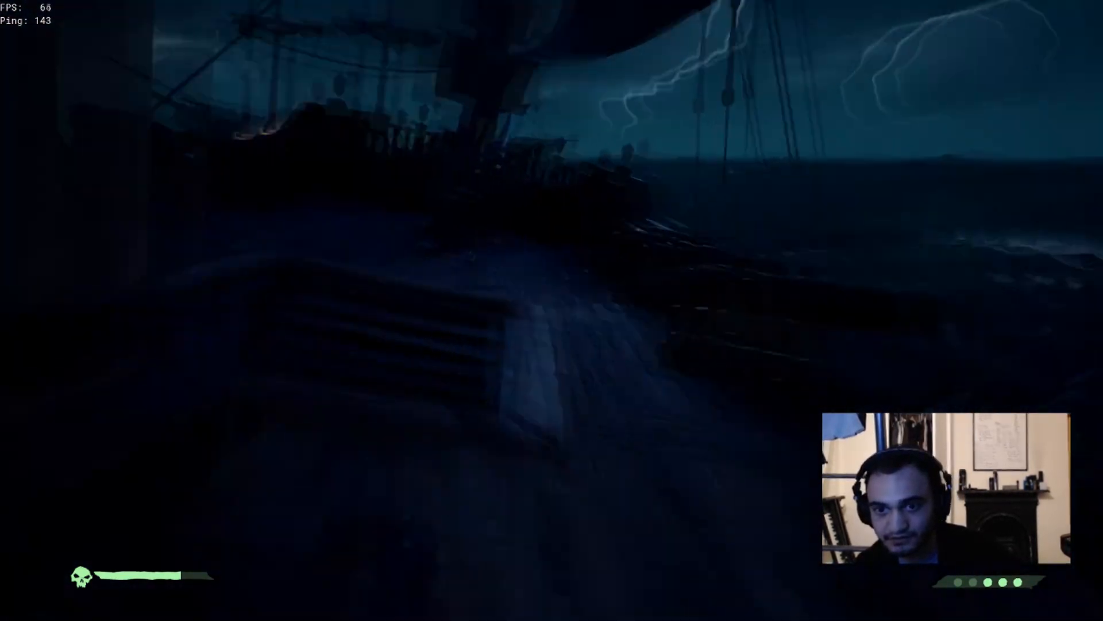
key("w")
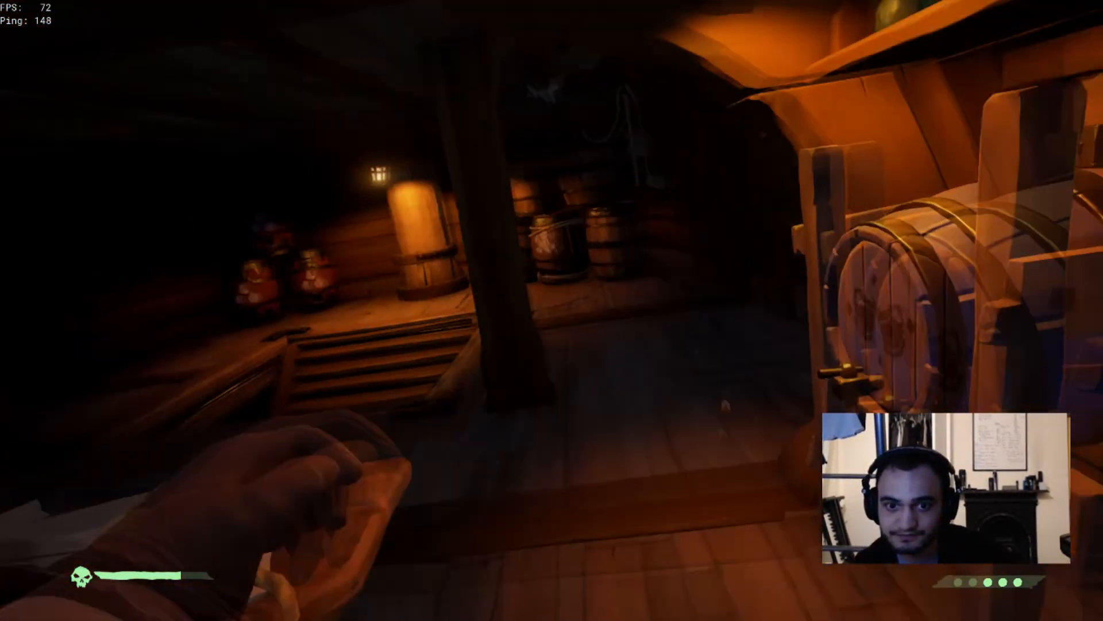
key("w")
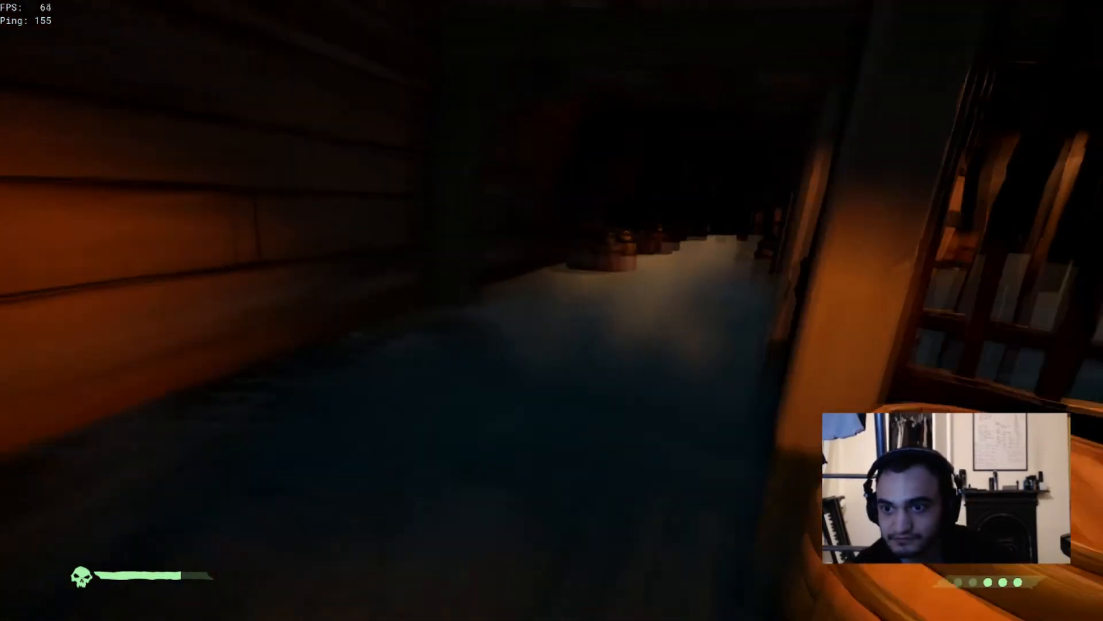
key("w")
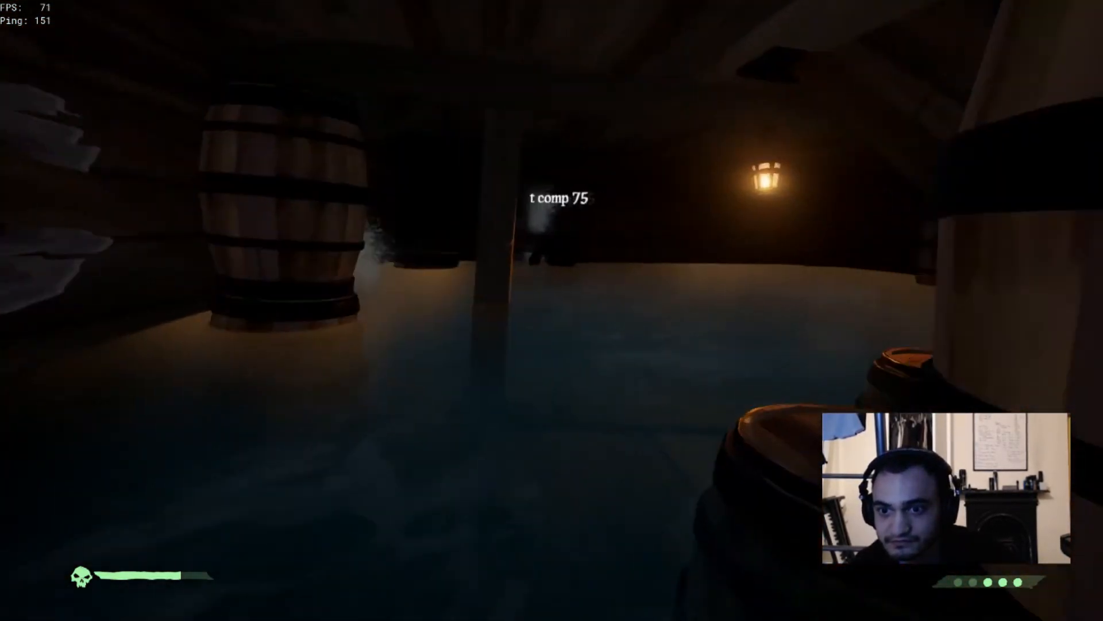
key("w")
key("w")
left_click(552, 310)
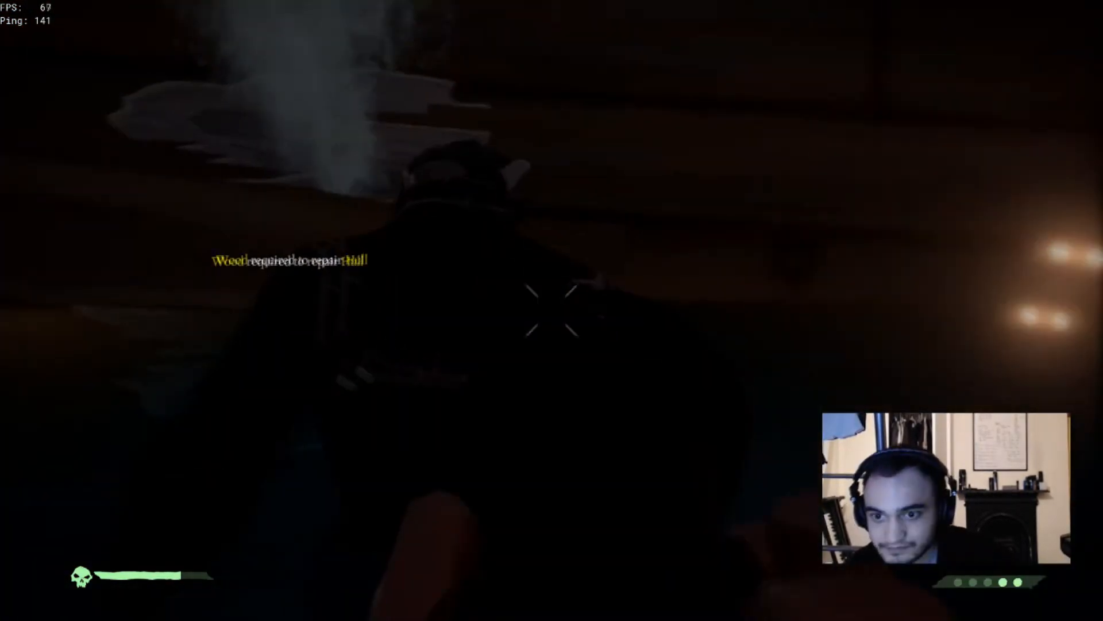
key("2")
key("w")
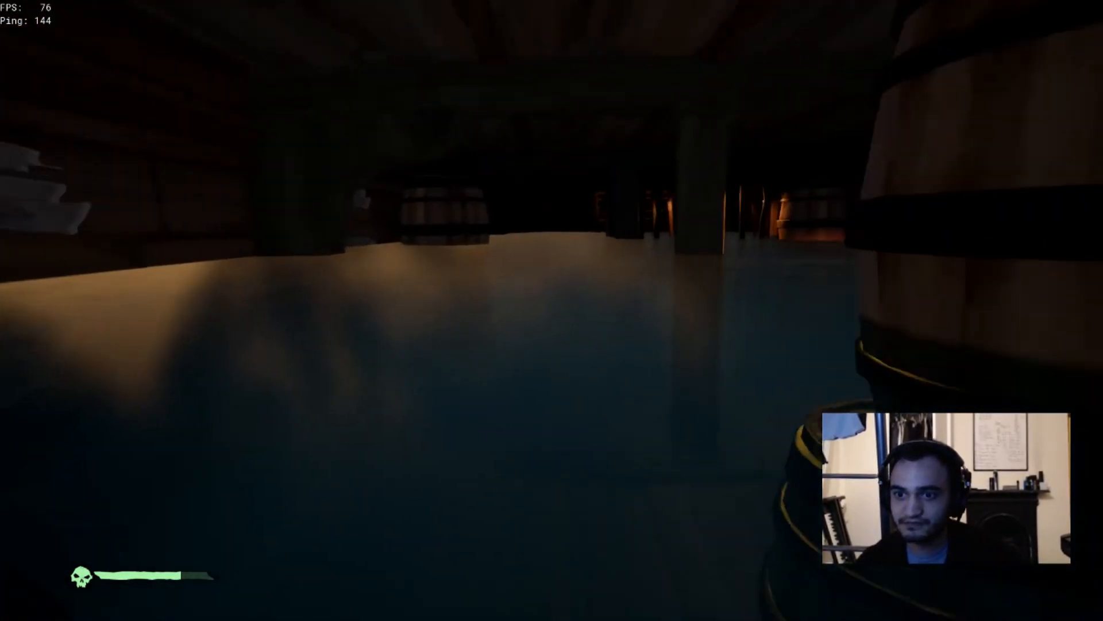
key("w")
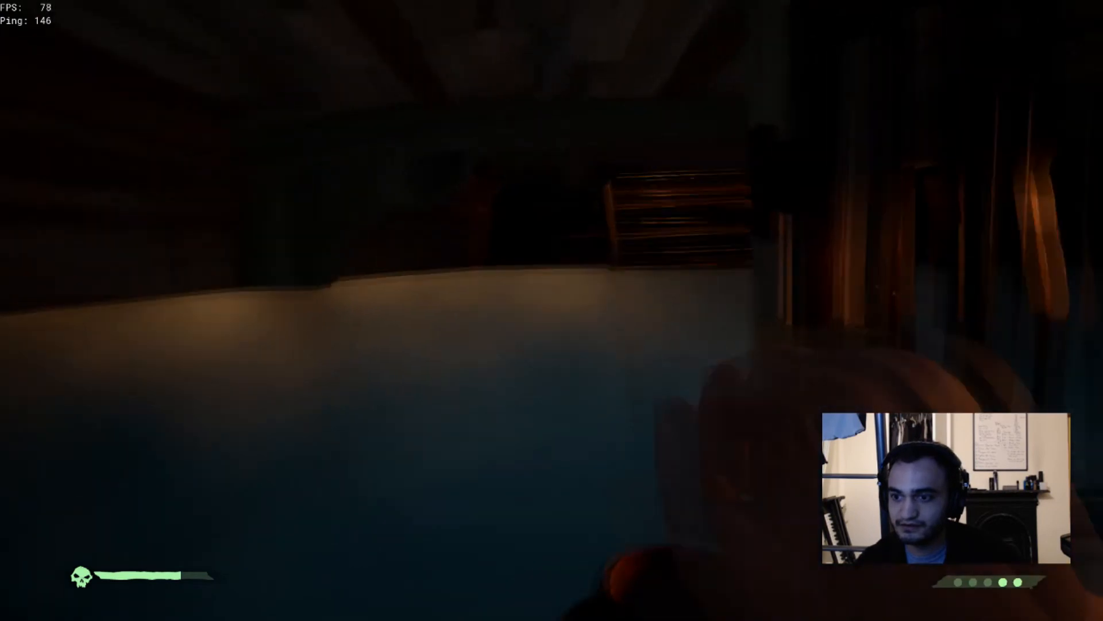
key("w")
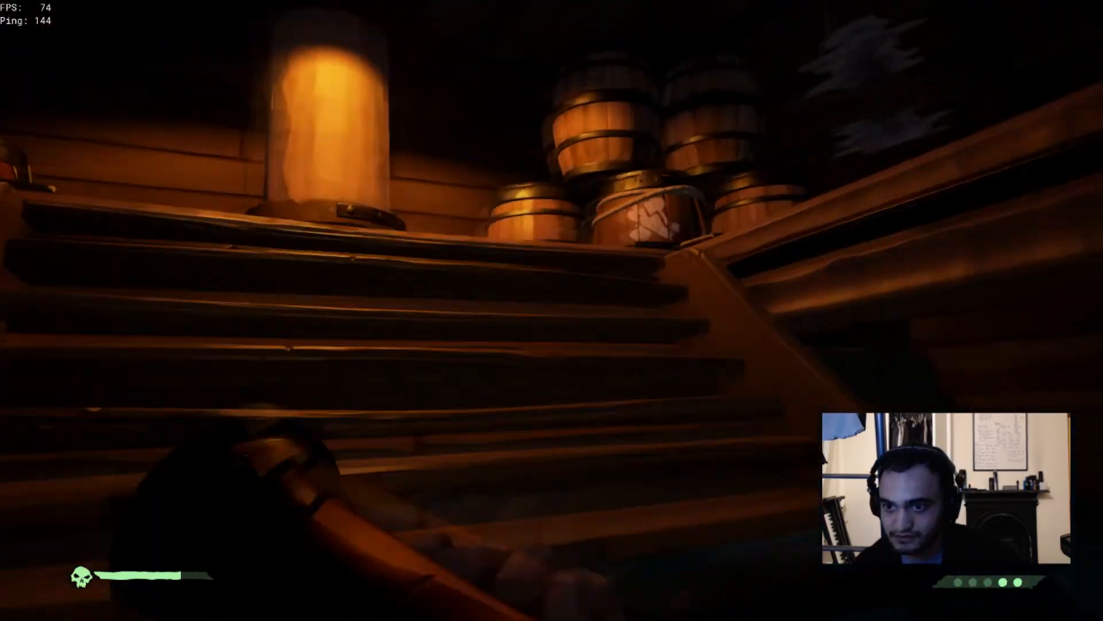
key("w")
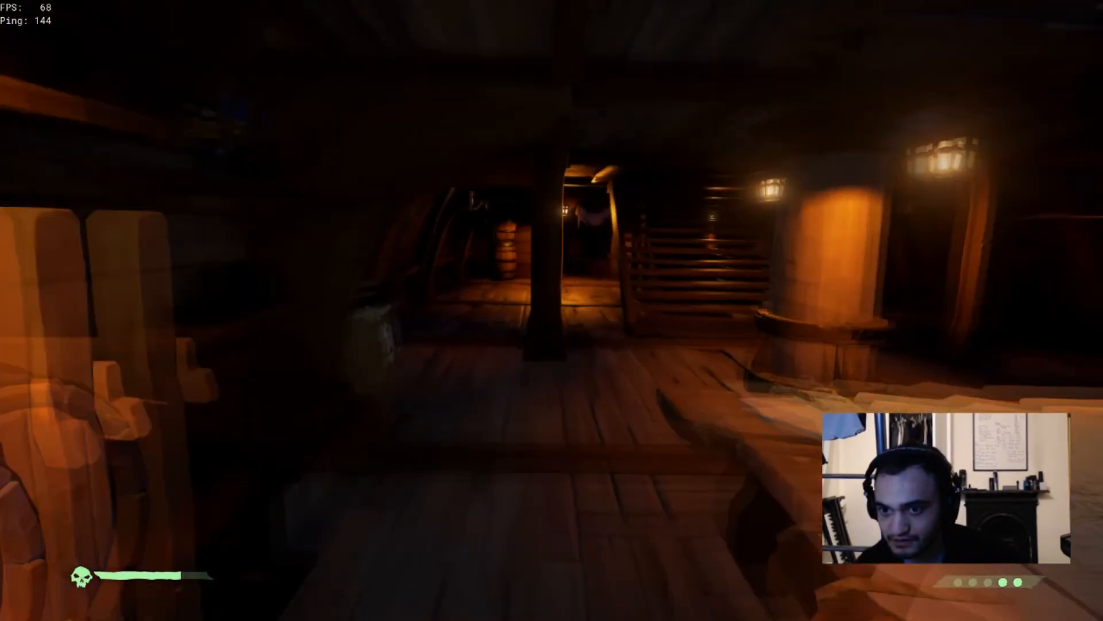
key("w")
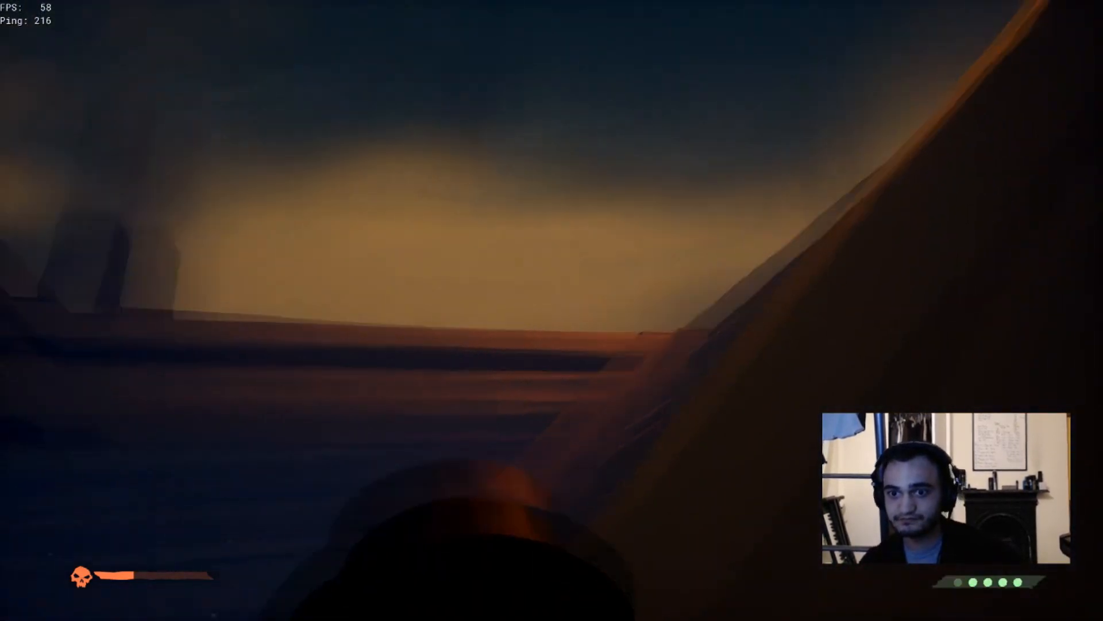
key("w")
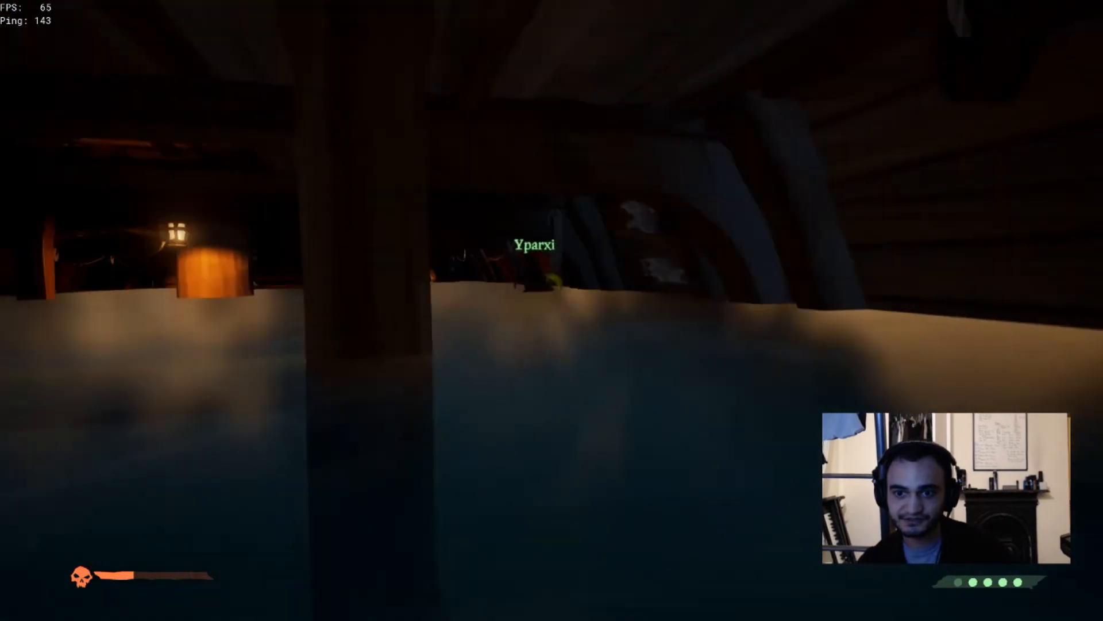
key("w")
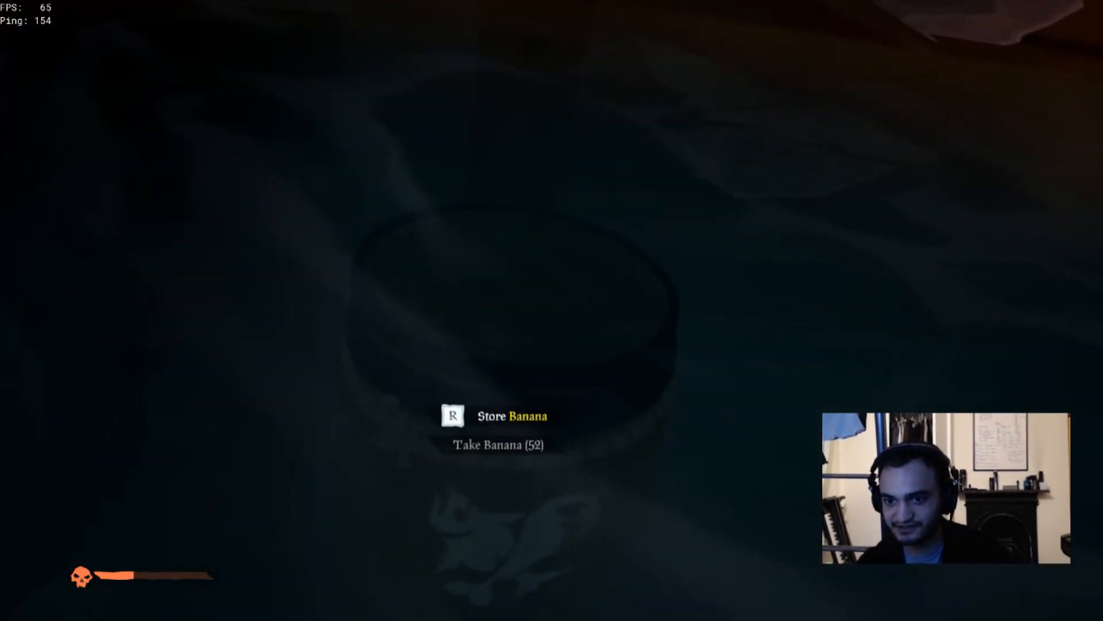
key("w")
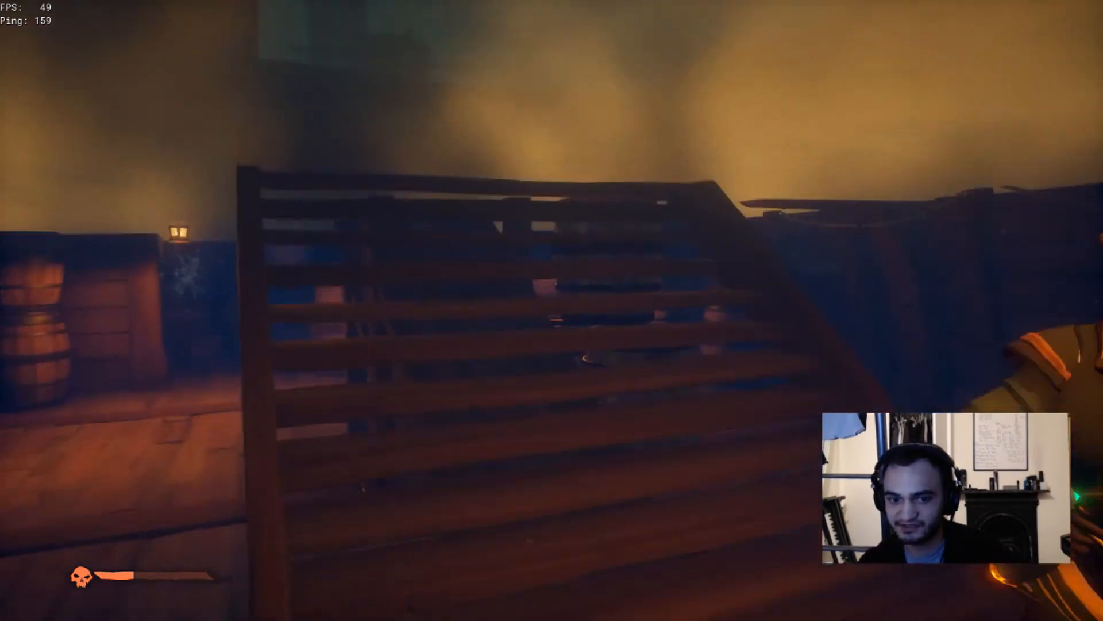
key("w")
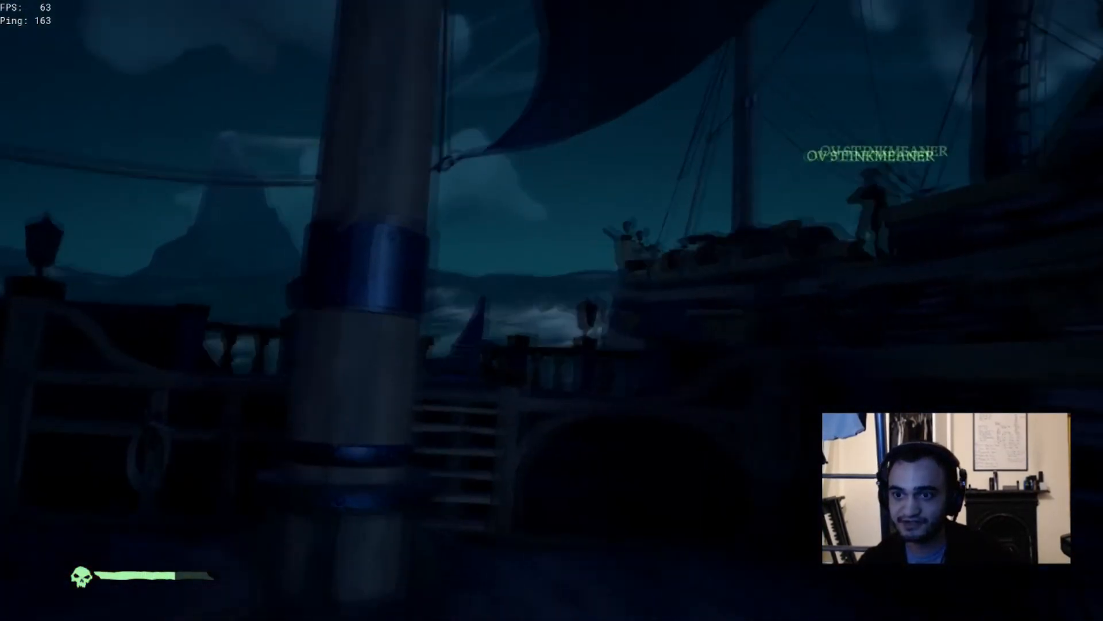
key("w")
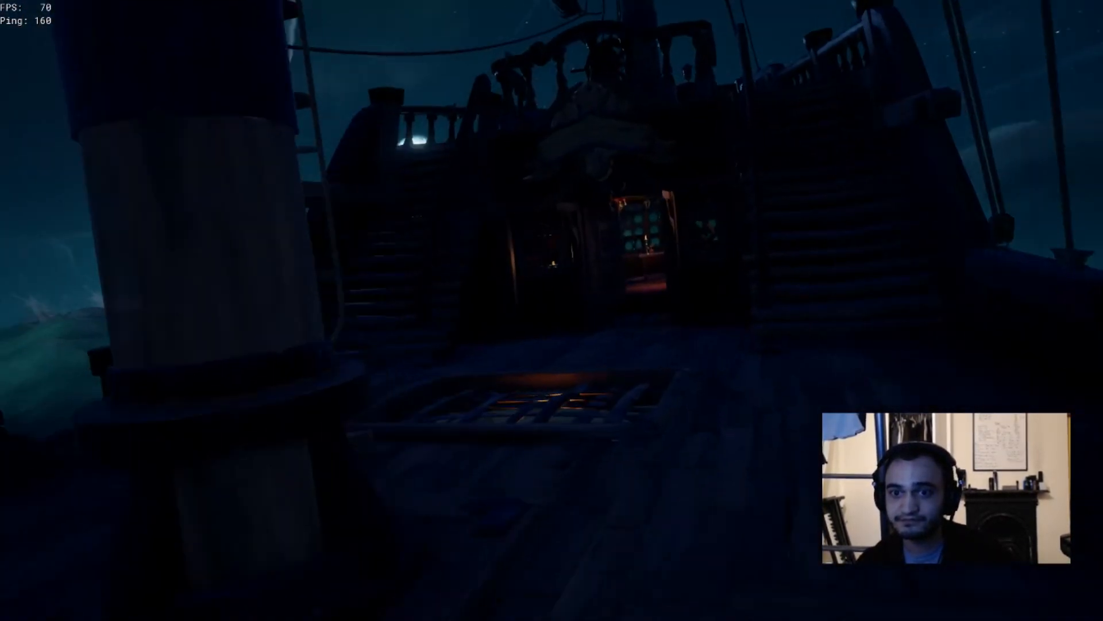
key("w")
key("1")
key("w")
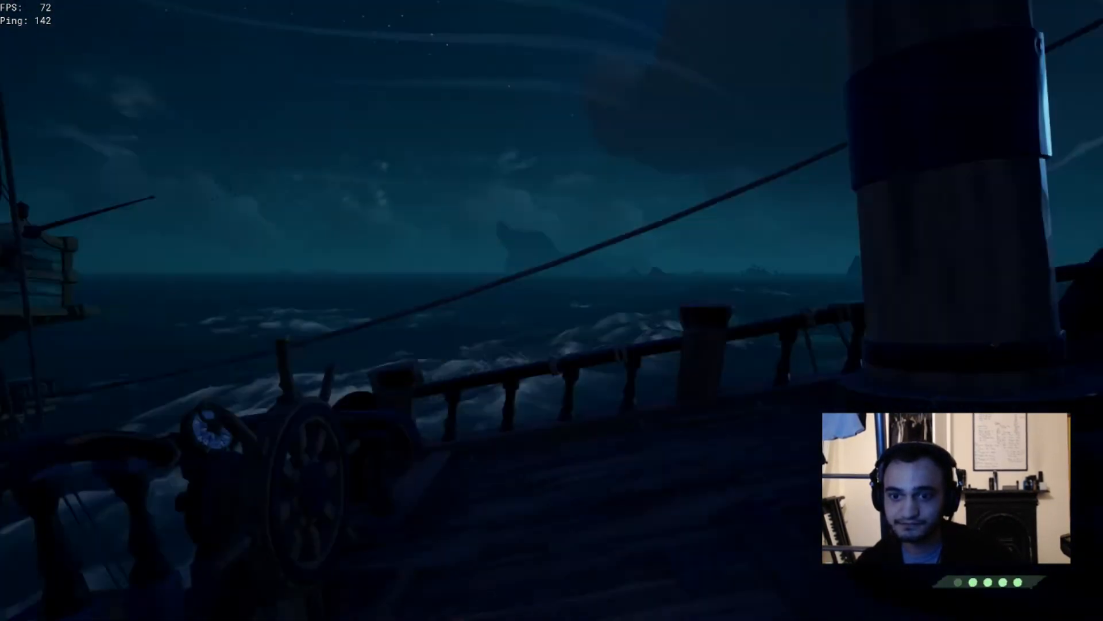
key("w")
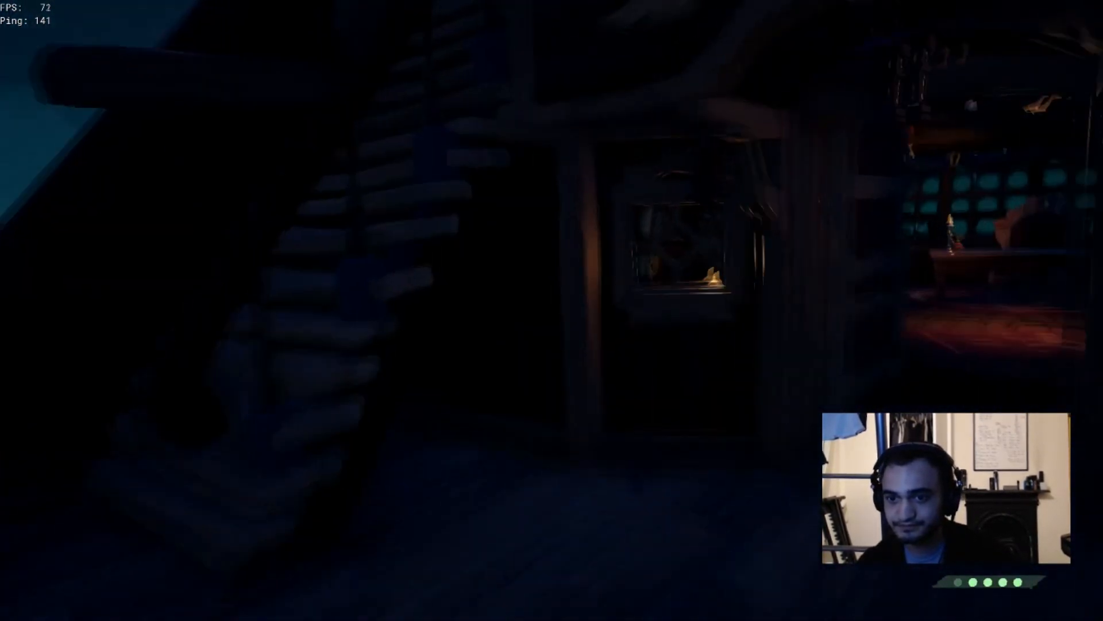
key("w")
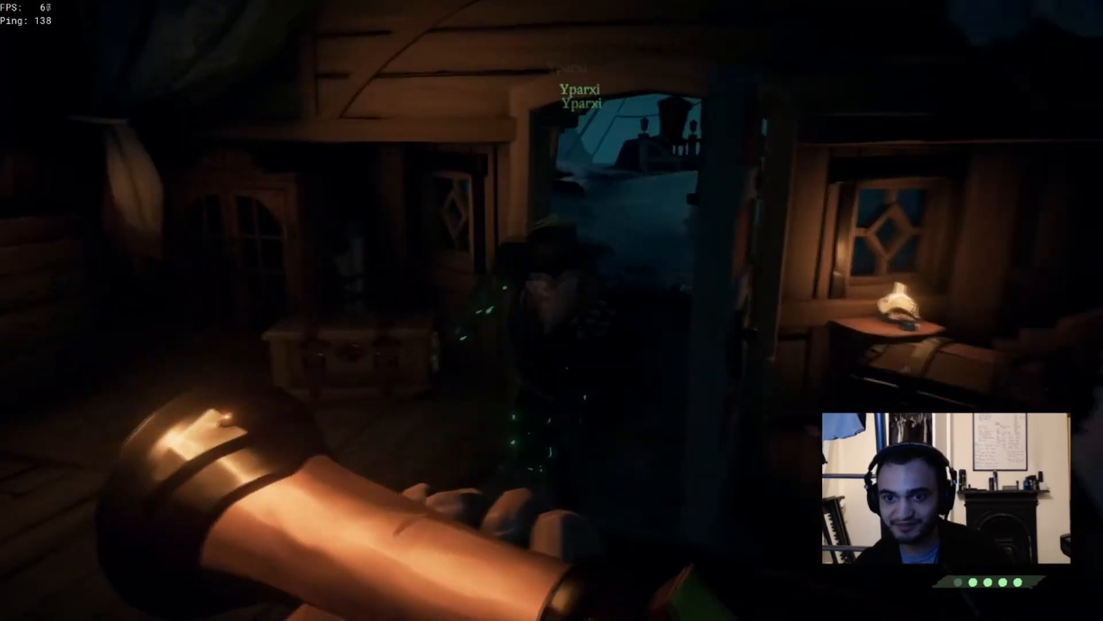
key("w")
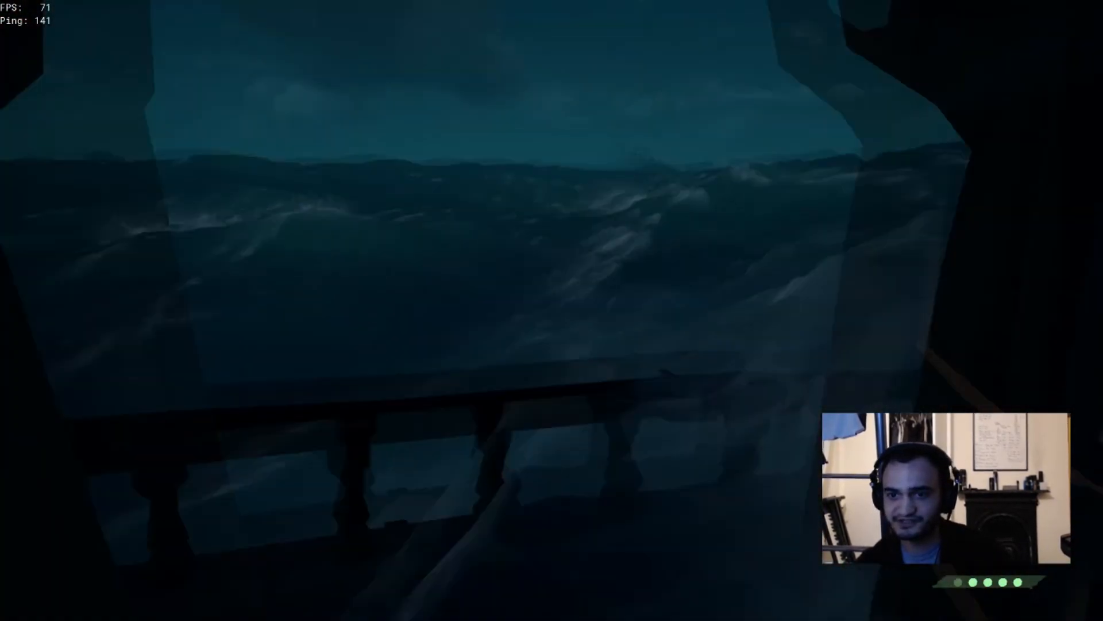
key("w")
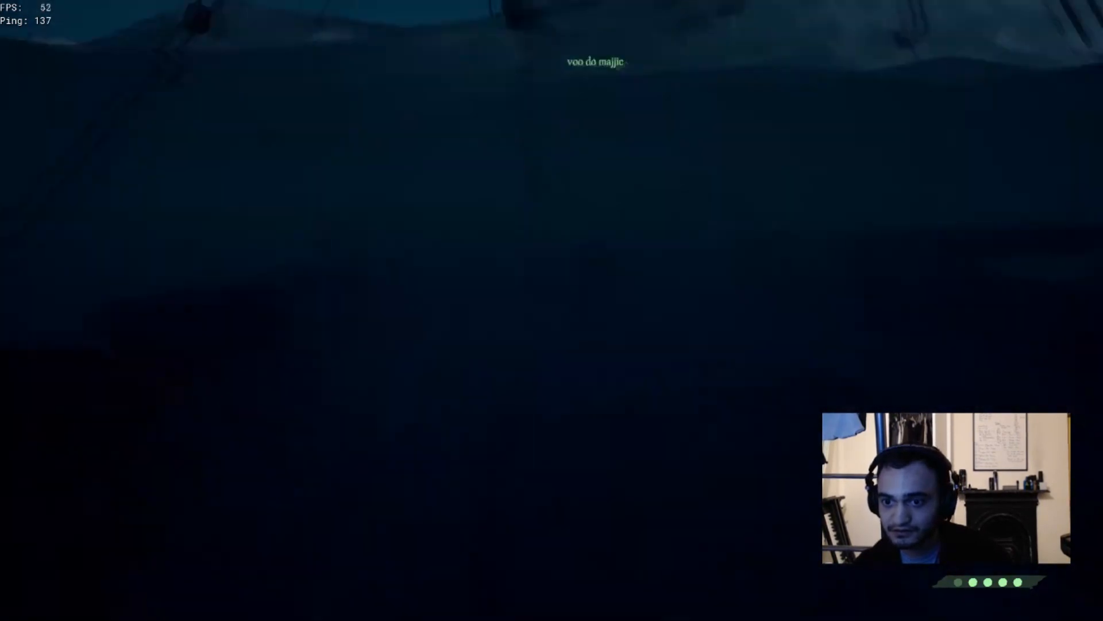
key("w")
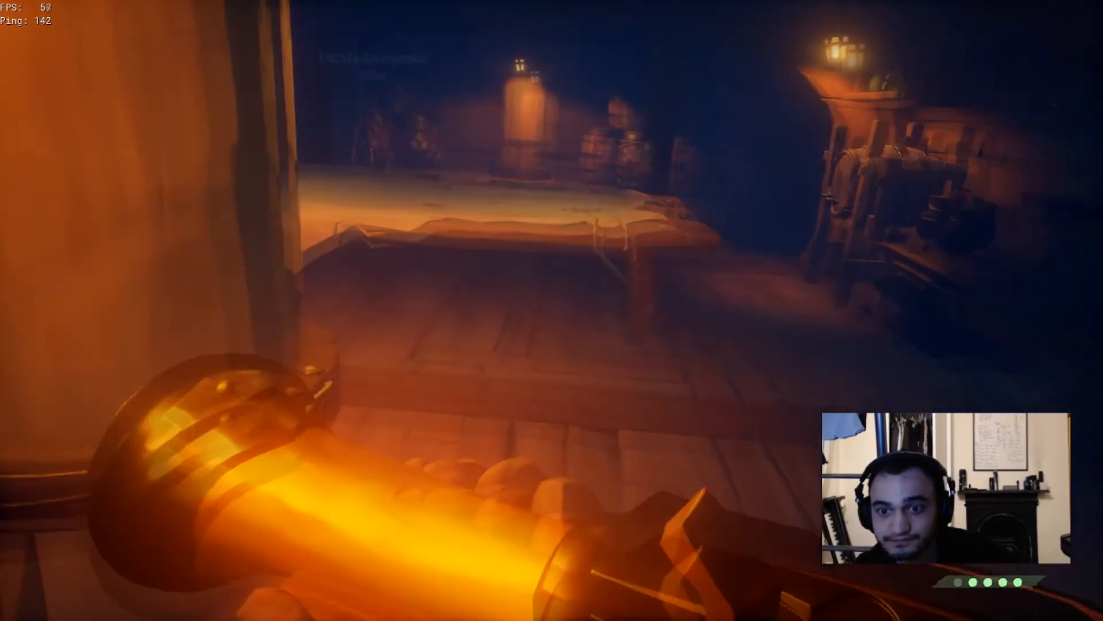
key("w")
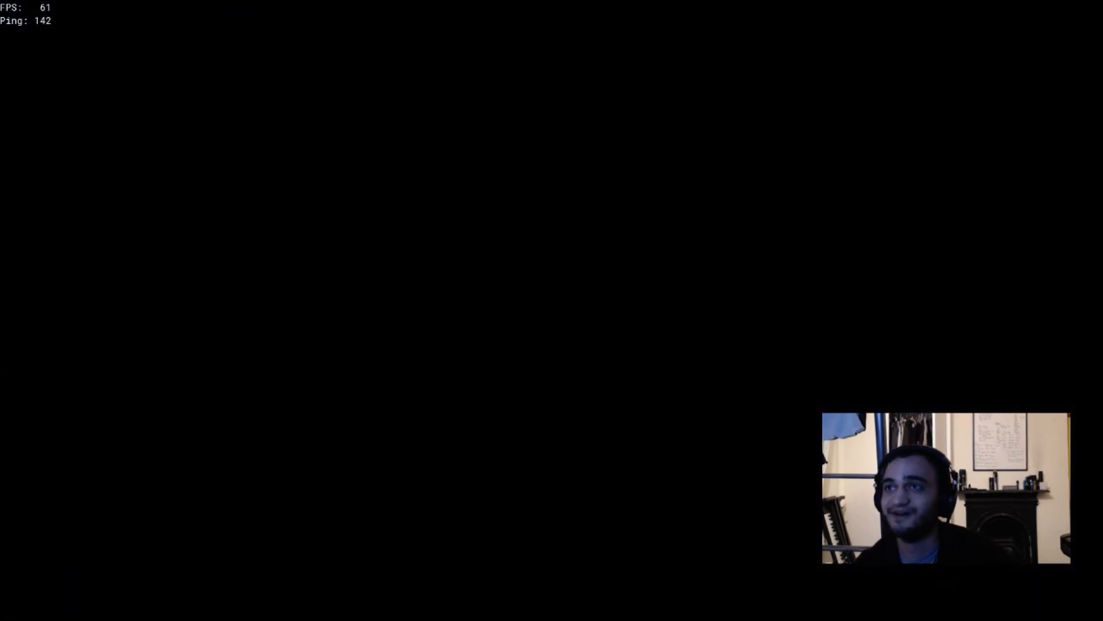
key("w")
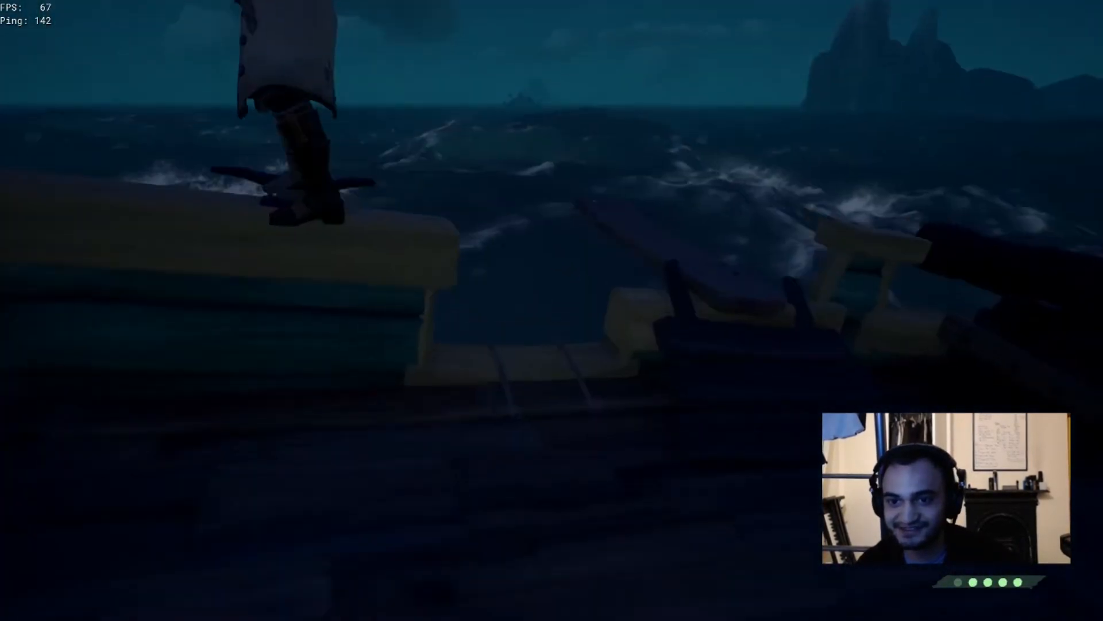
key("w")
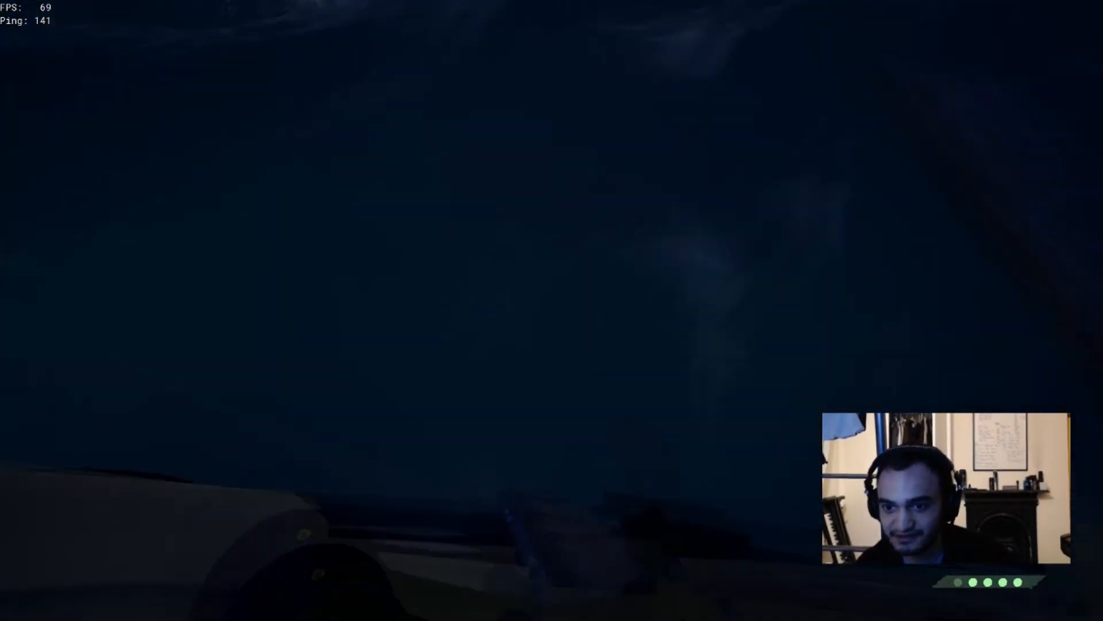